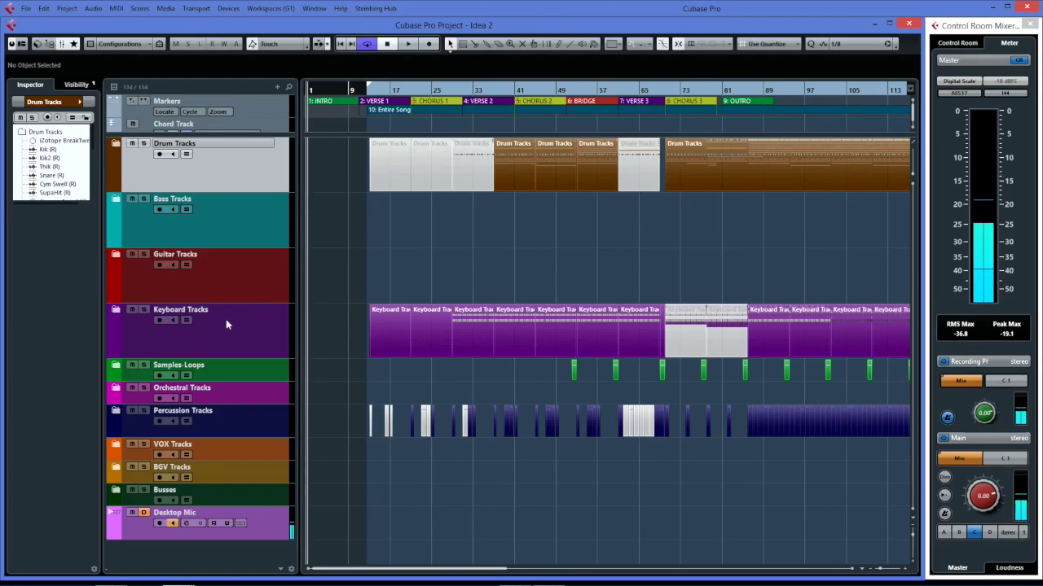
- Expand and collapse the Drum Tracks folder, then bring up the Track Visibility options list
{"action": "left_click", "coordinate": [118, 145]}
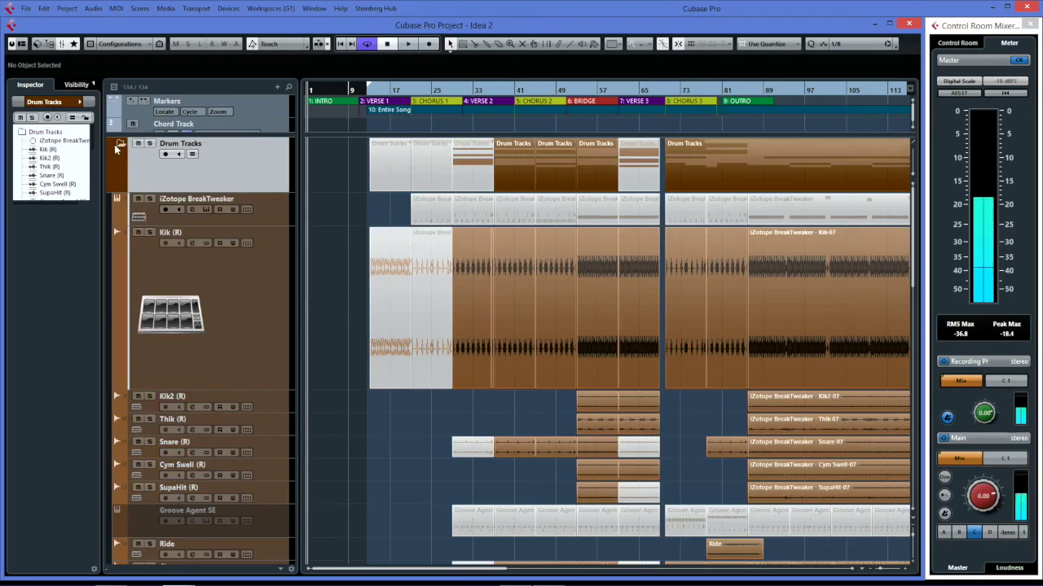
{"action": "left_click", "coordinate": [118, 145]}
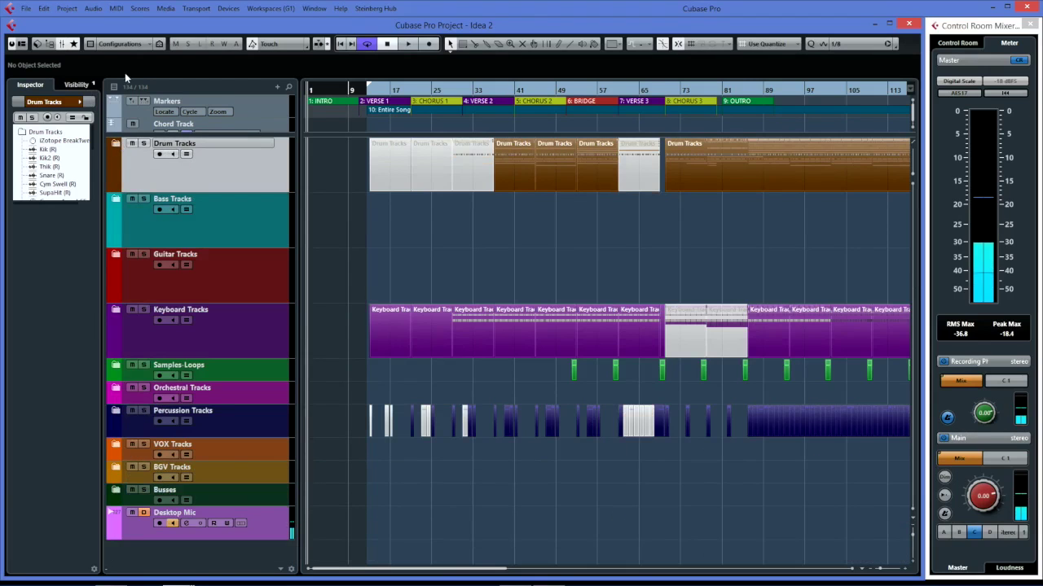
{"action": "left_click", "coordinate": [159, 45]}
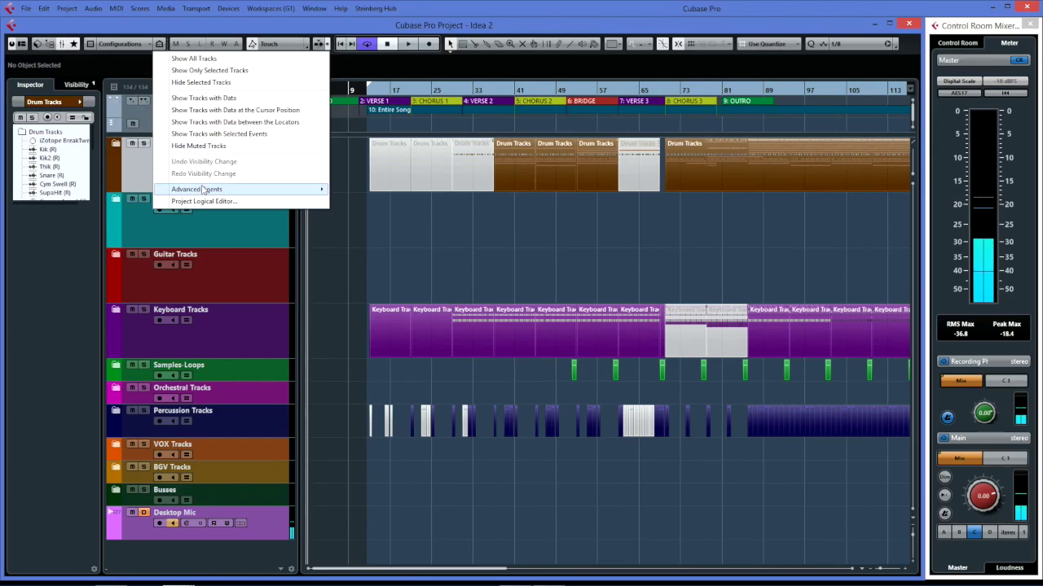
- Switch the track list to Advanced Agents > 2.Drums Visibility, then back to Advanced Agents > Default
{"action": "mouse_move", "coordinate": [203, 189]}
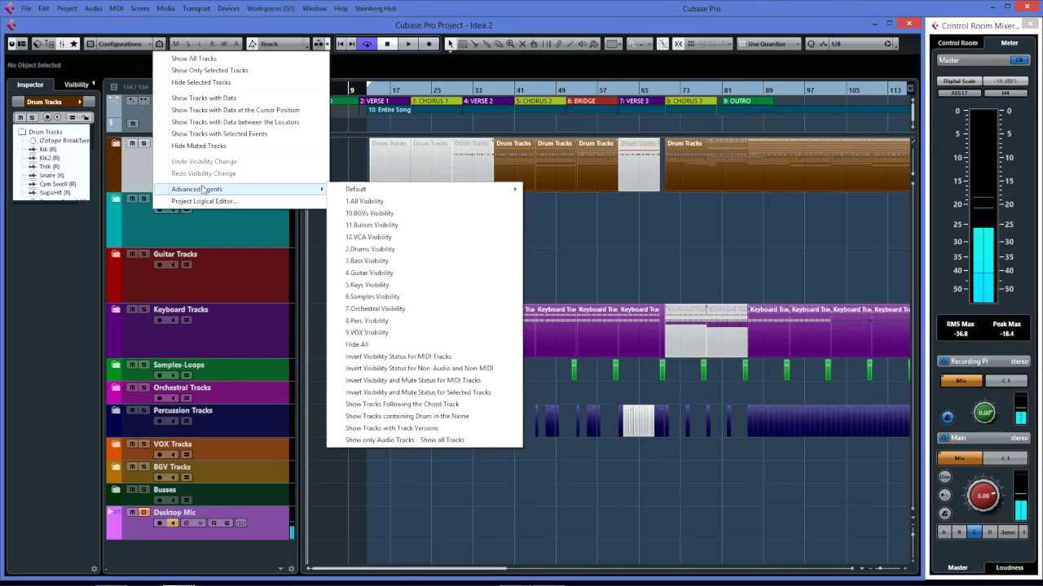
{"action": "left_click", "coordinate": [356, 202]}
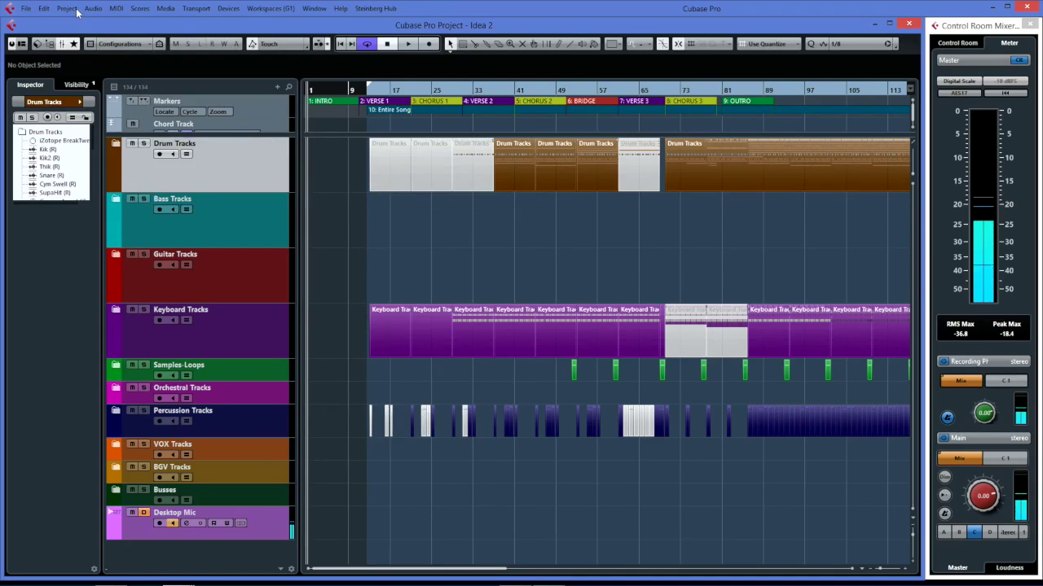
{"action": "left_click", "coordinate": [159, 44]}
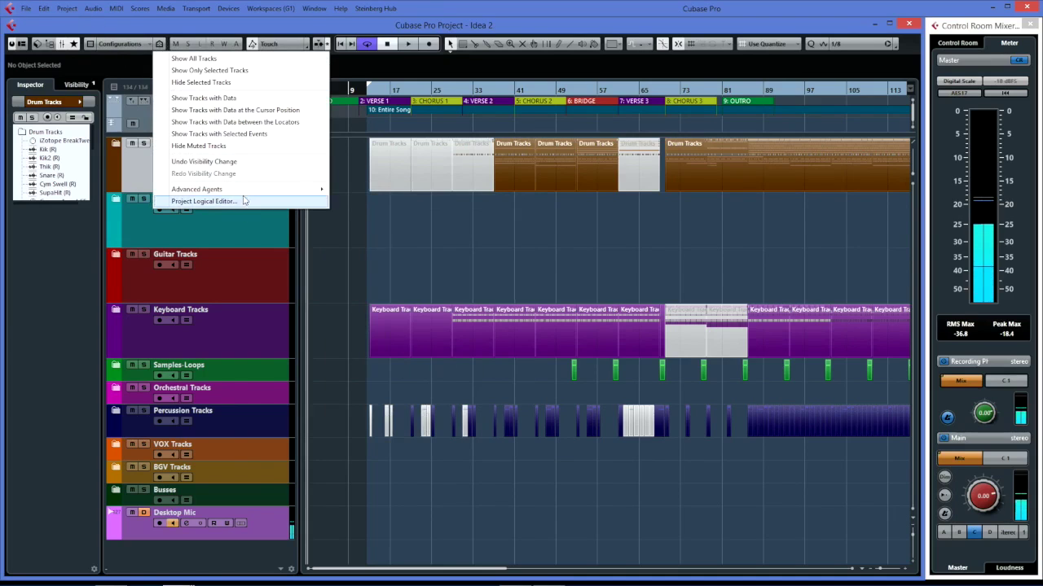
{"action": "mouse_move", "coordinate": [293, 190]}
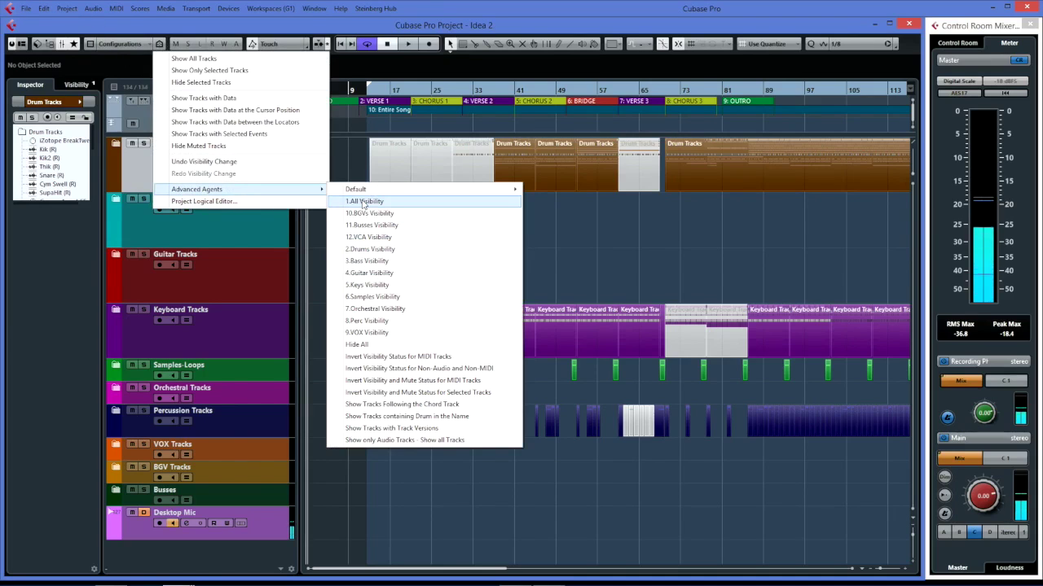
{"action": "left_click", "coordinate": [371, 250]}
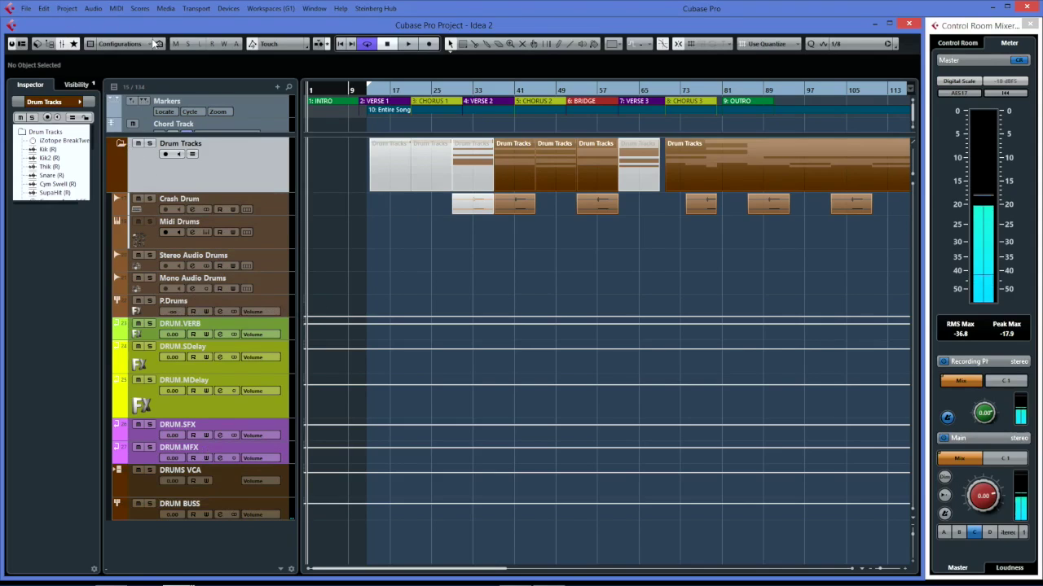
{"action": "left_click", "coordinate": [159, 43]}
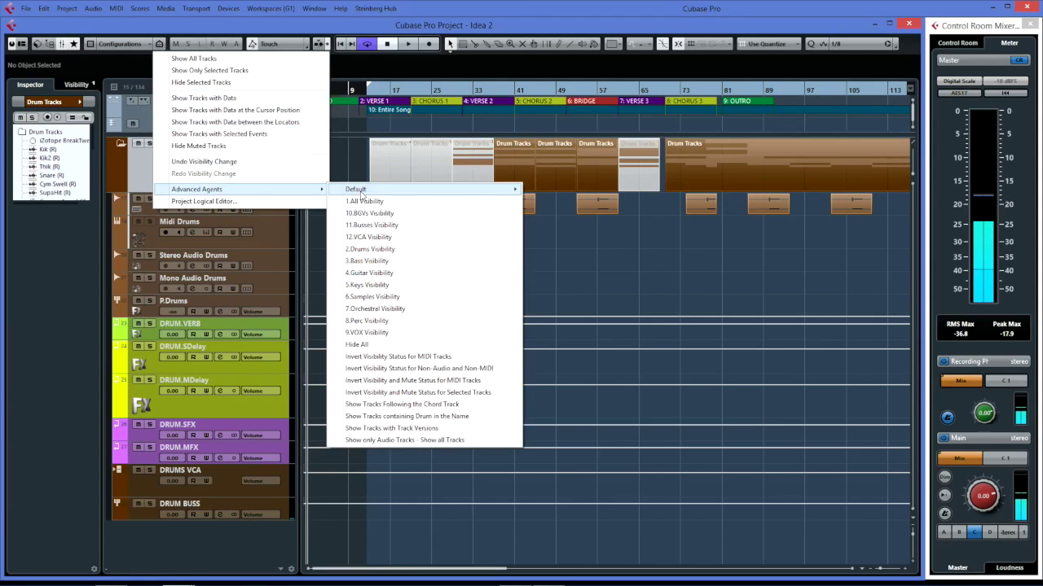
{"action": "left_click", "coordinate": [361, 197]}
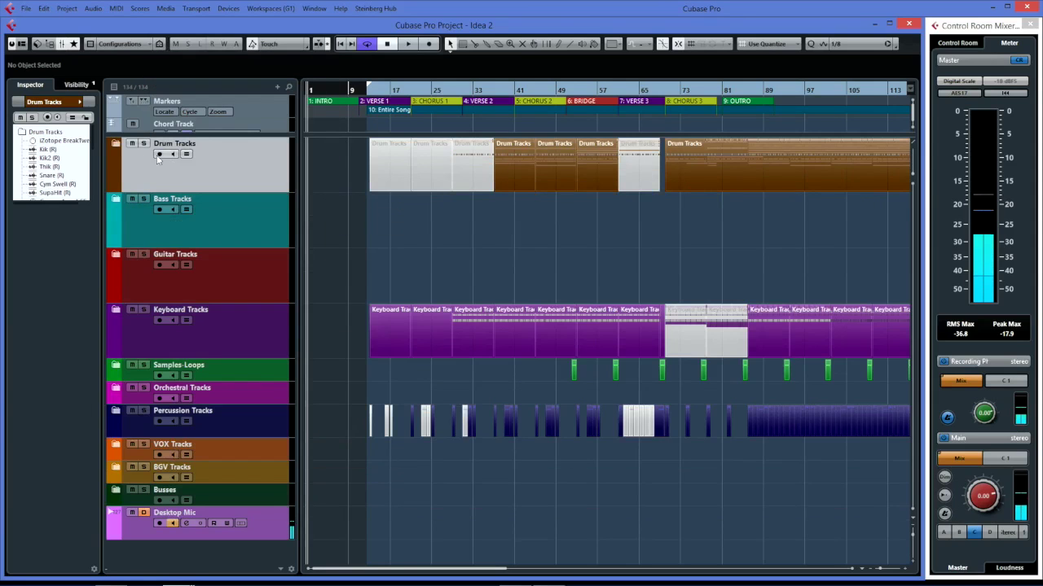
- Expand the Drum Tracks folder, scroll through its tracks, then fold it again
{"action": "left_click", "coordinate": [116, 144]}
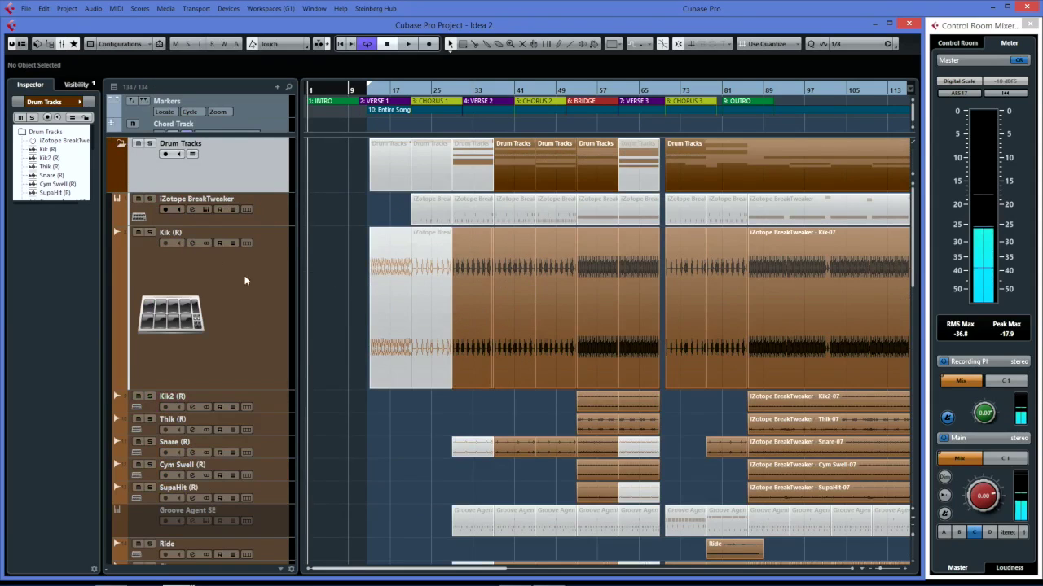
{"action": "scroll", "coordinate": [258, 349], "scroll_direction": "down", "scroll_amount": 3}
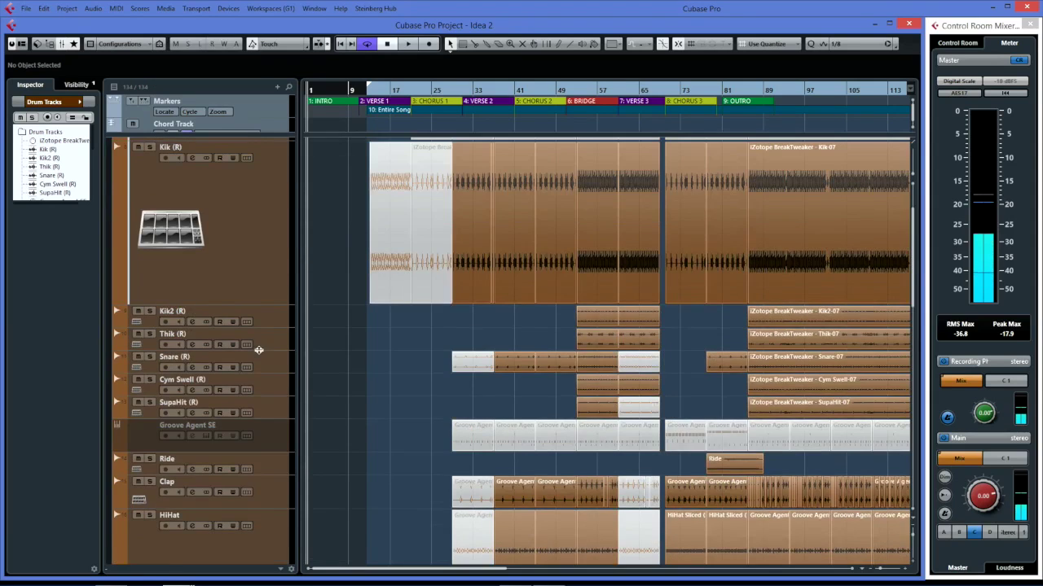
{"action": "scroll", "coordinate": [258, 350], "scroll_direction": "up", "scroll_amount": 3}
{"action": "scroll", "coordinate": [258, 349], "scroll_direction": "down", "scroll_amount": 3}
{"action": "scroll", "coordinate": [258, 349], "scroll_direction": "down", "scroll_amount": 6}
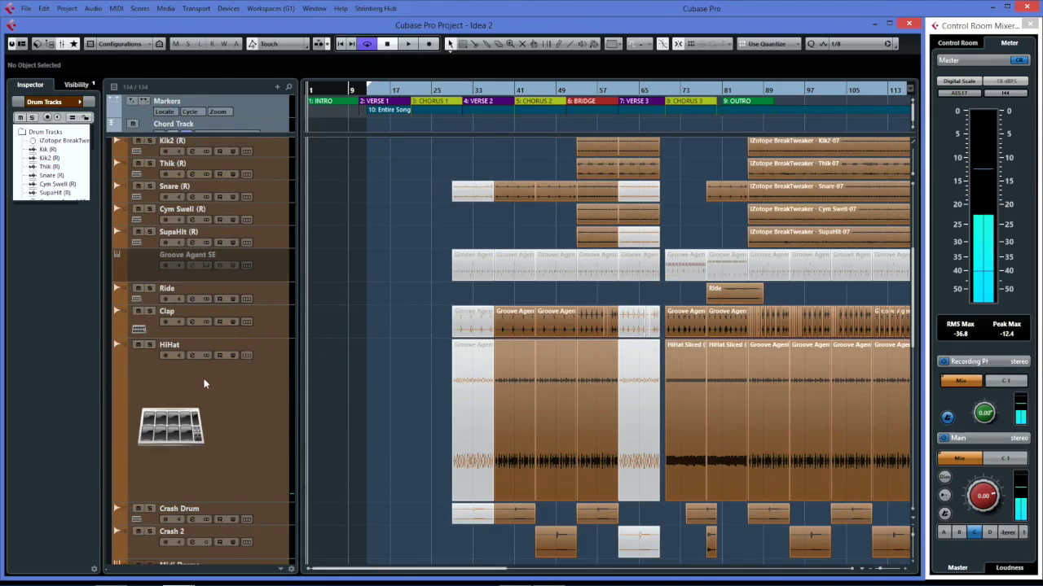
{"action": "scroll", "coordinate": [219, 384], "scroll_direction": "down", "scroll_amount": 6}
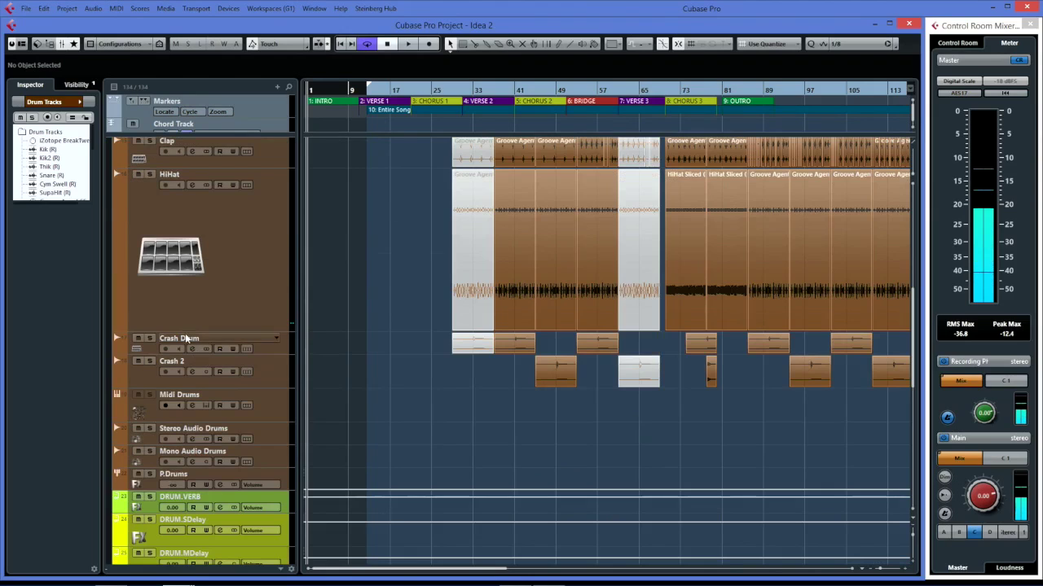
{"action": "mouse_move", "coordinate": [185, 336]}
{"action": "left_mouse_down"}
{"action": "mouse_move", "coordinate": [247, 339]}
{"action": "mouse_move", "coordinate": [247, 353]}
{"action": "mouse_move", "coordinate": [192, 348]}
{"action": "left_mouse_up"}
{"action": "mouse_move", "coordinate": [178, 348]}
{"action": "left_mouse_down"}
{"action": "mouse_move", "coordinate": [187, 358]}
{"action": "mouse_move", "coordinate": [195, 340]}
{"action": "left_mouse_up"}
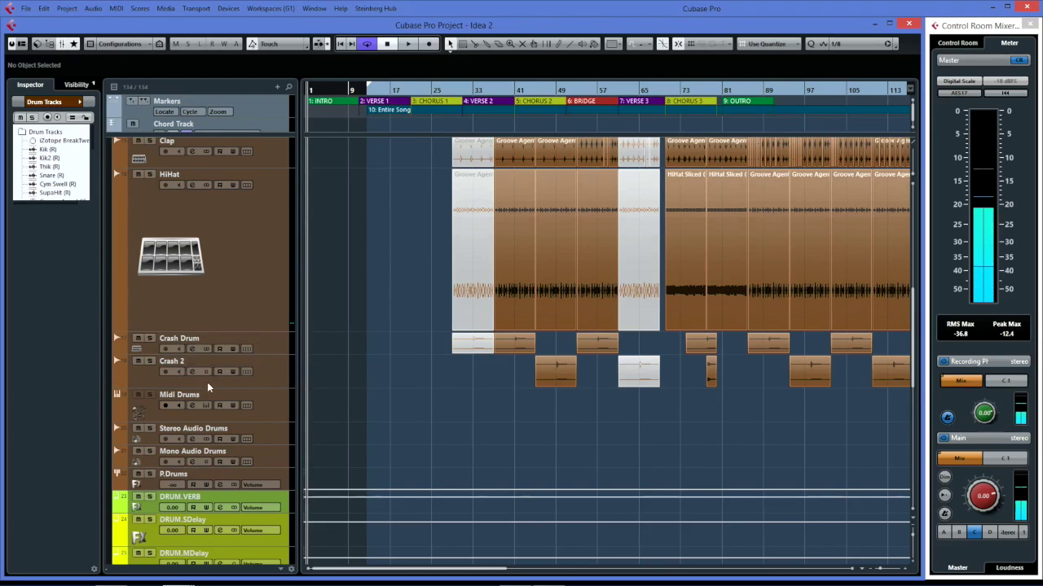
{"action": "scroll", "coordinate": [218, 304], "scroll_direction": "up", "scroll_amount": 6}
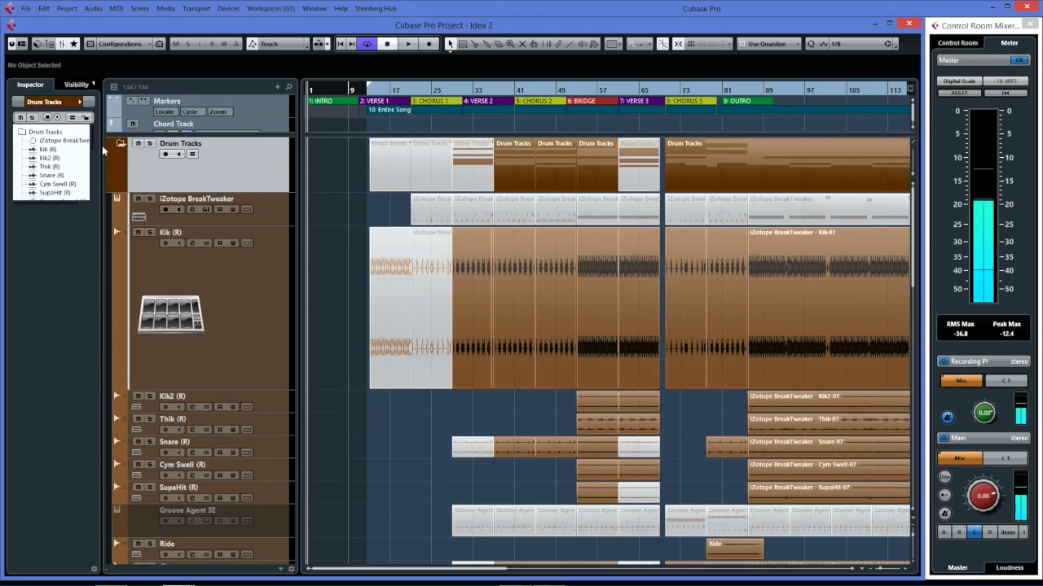
{"action": "left_click", "coordinate": [121, 144]}
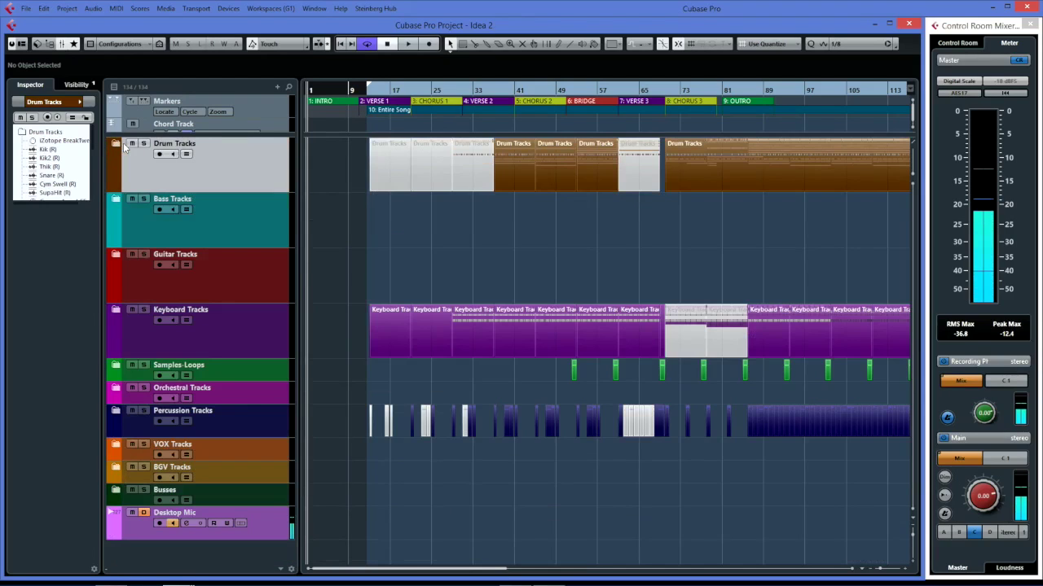
- Peek into the Bass Tracks and Drum Tracks folders, collapse both, and show the Track Visibility options
{"action": "left_click", "coordinate": [118, 202]}
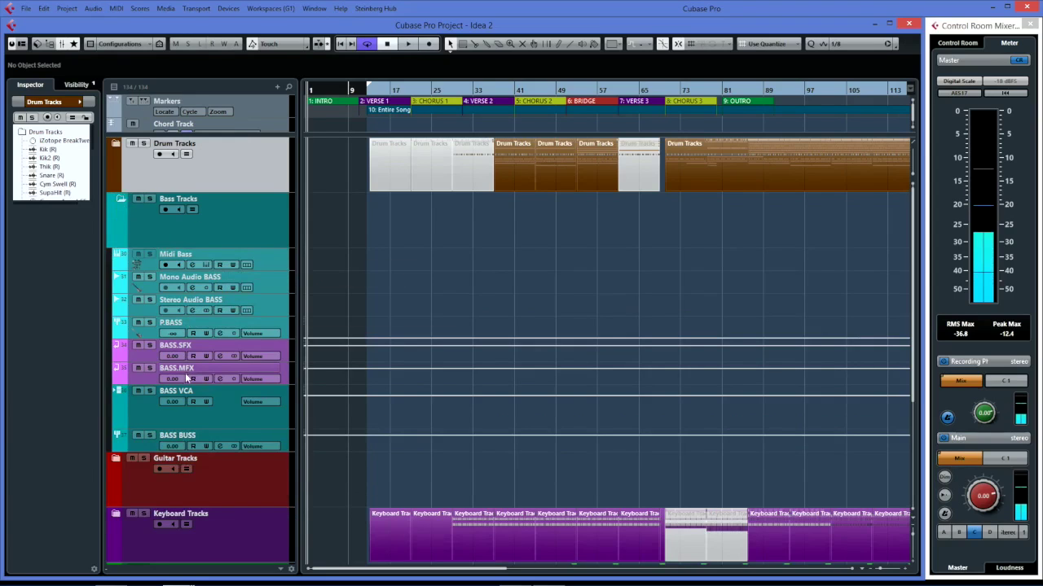
{"action": "left_click", "coordinate": [121, 202]}
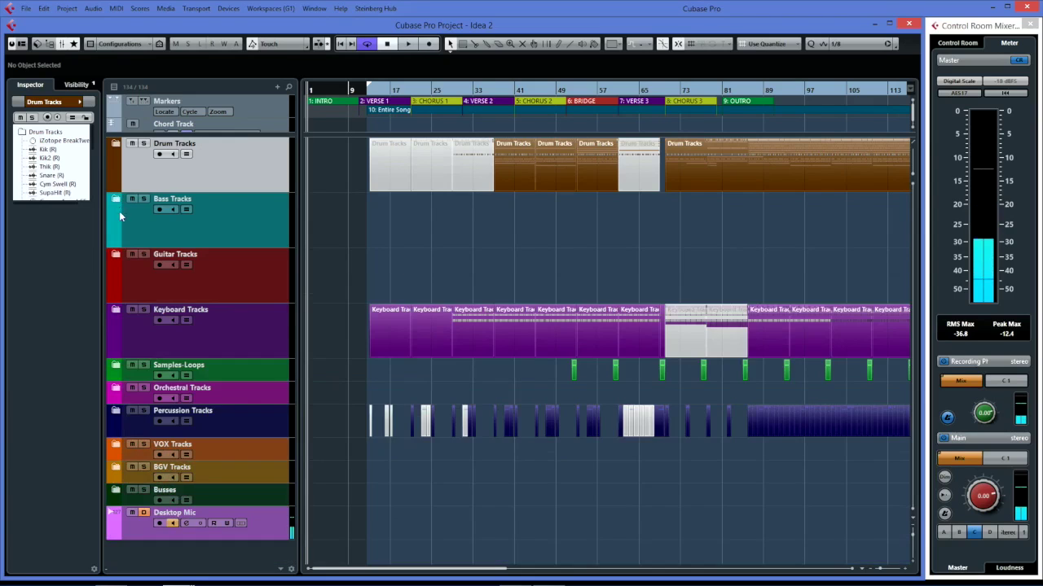
{"action": "left_click", "coordinate": [116, 145]}
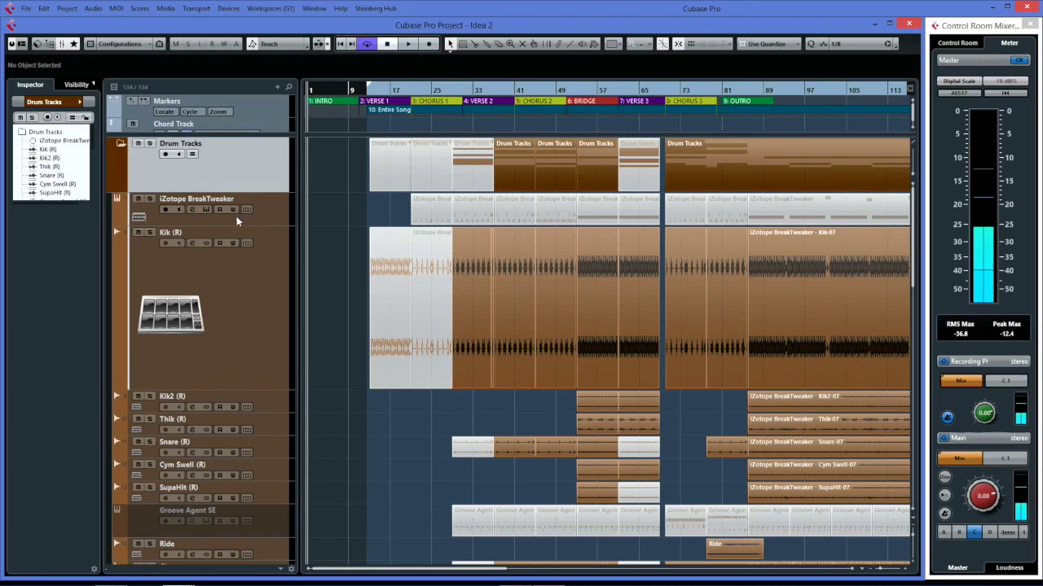
{"action": "left_click", "coordinate": [119, 144]}
{"action": "left_click", "coordinate": [158, 44]}
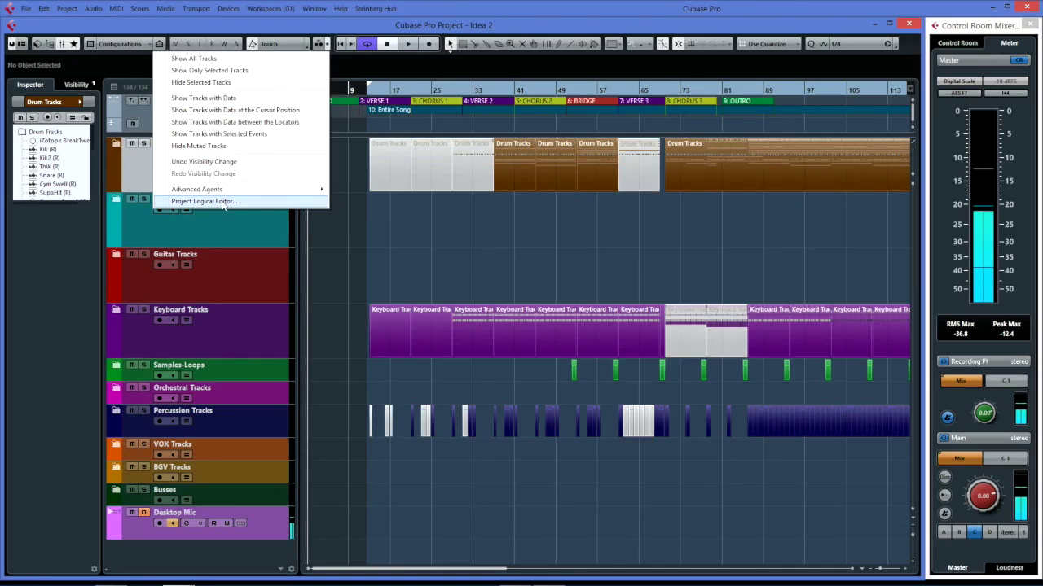
- Launch the Project Logical Editor, shift it left, and load the Visibility > 1.All Visibility preset
{"action": "left_click", "coordinate": [204, 201]}
{"action": "left_click_drag", "start_coordinate": [497, 189], "coordinate": [439, 187]}
{"action": "left_click", "coordinate": [429, 208]}
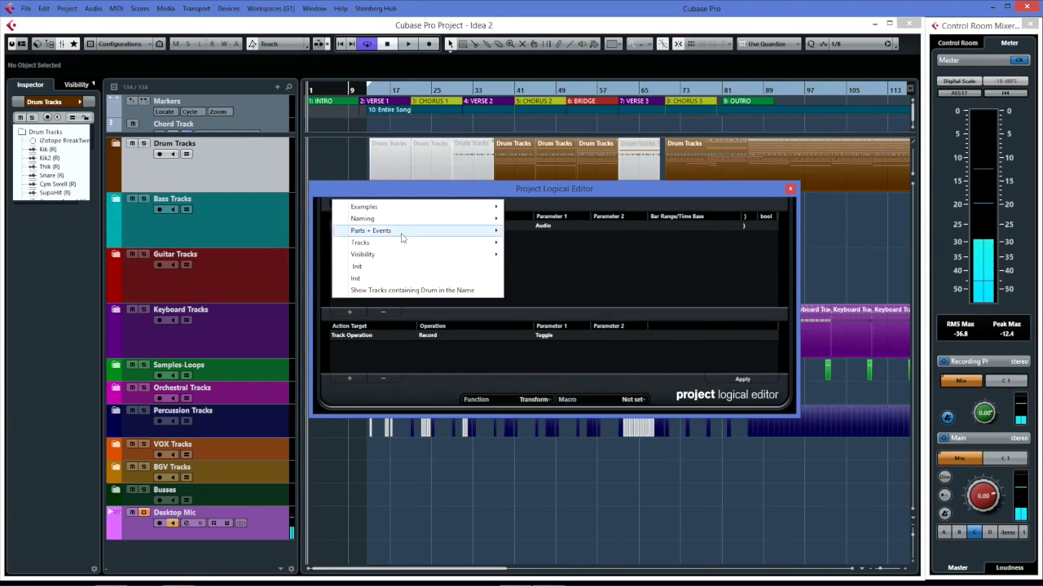
{"action": "mouse_move", "coordinate": [399, 257]}
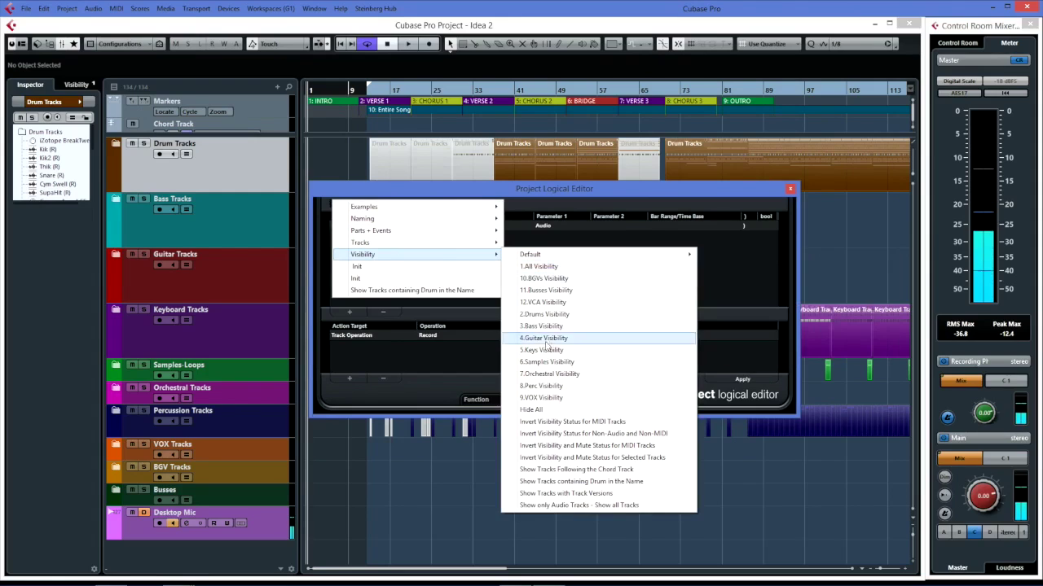
{"action": "left_click", "coordinate": [544, 269]}
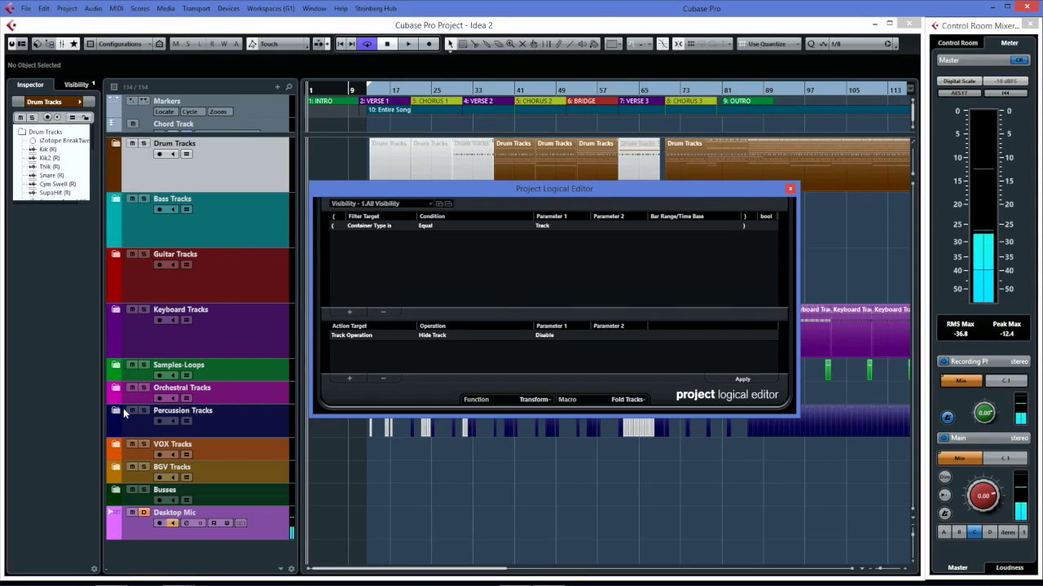
{"action": "left_click", "coordinate": [430, 203]}
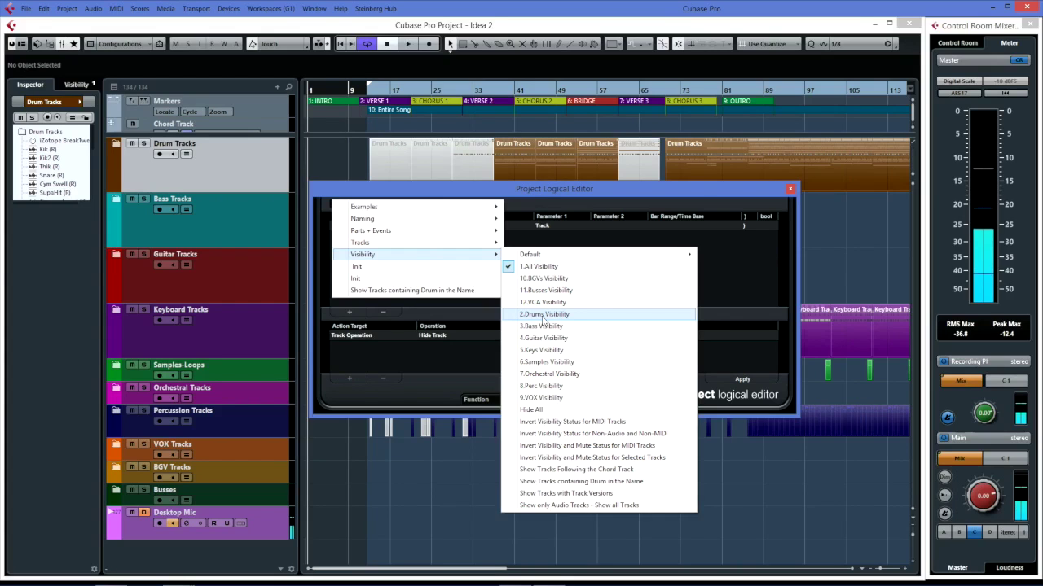
- Load the 2.Drums Visibility preset and apply it, leaving only the 15 drum tracks visible
{"action": "left_click", "coordinate": [544, 314]}
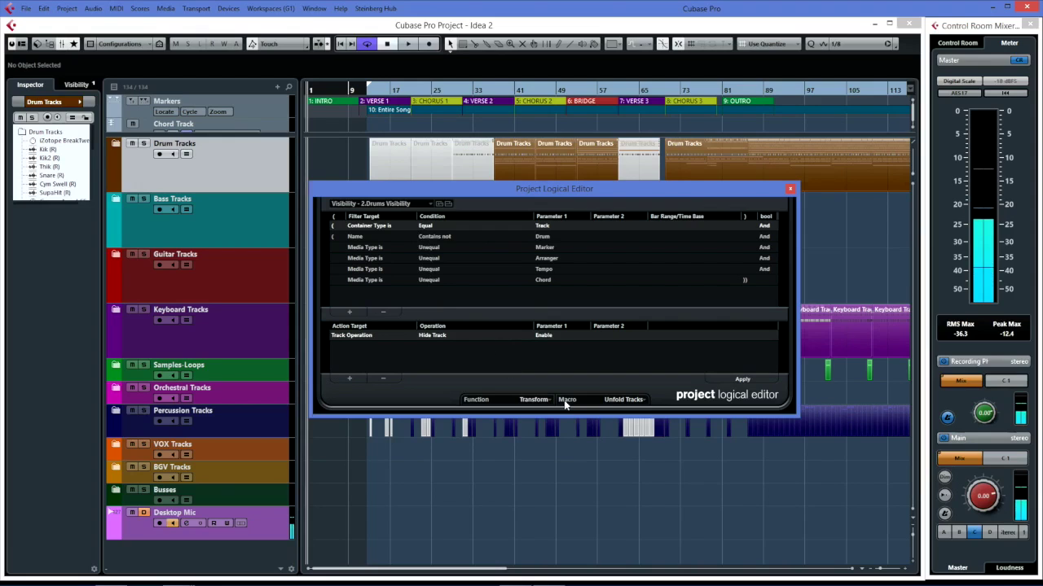
{"action": "left_click", "coordinate": [741, 379]}
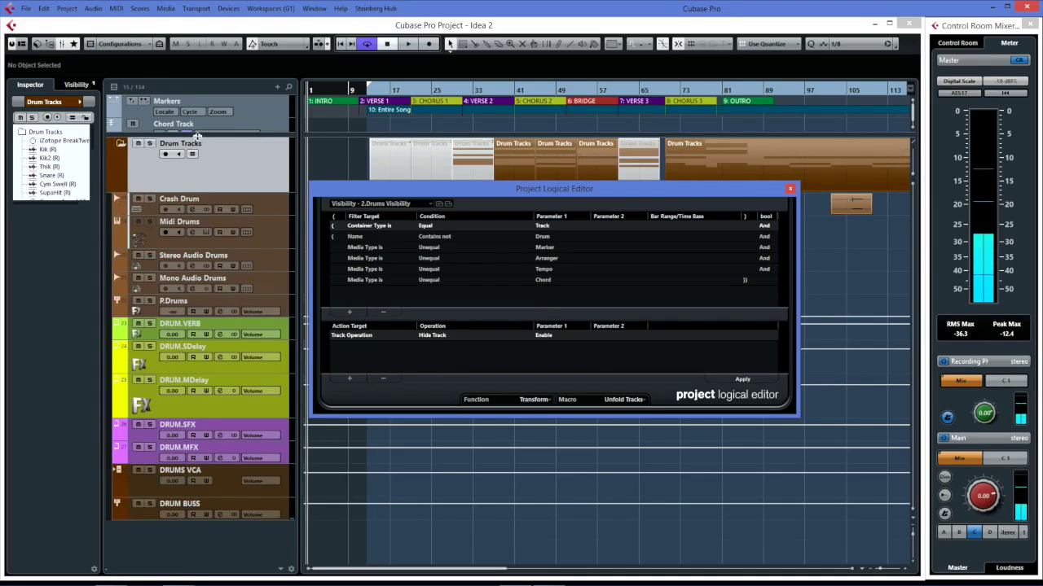
- Drag the Chord Track's lower edge down to make its row taller
{"action": "left_click_drag", "start_coordinate": [197, 137], "coordinate": [197, 155]}
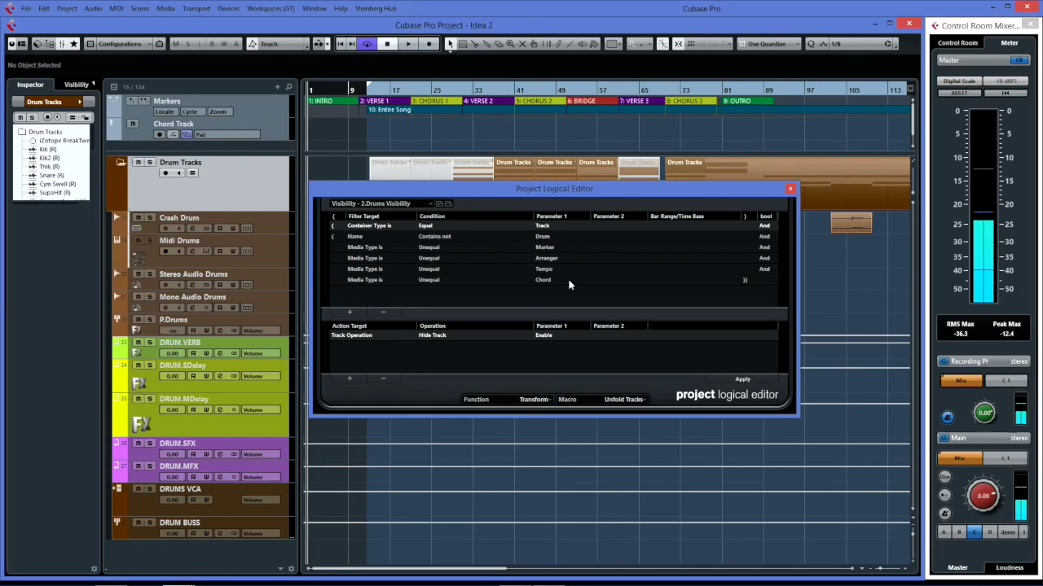
- Apply the Visibility > 1.All Visibility preset so every folder track shows
{"action": "left_click", "coordinate": [431, 207]}
{"action": "mouse_move", "coordinate": [439, 254]}
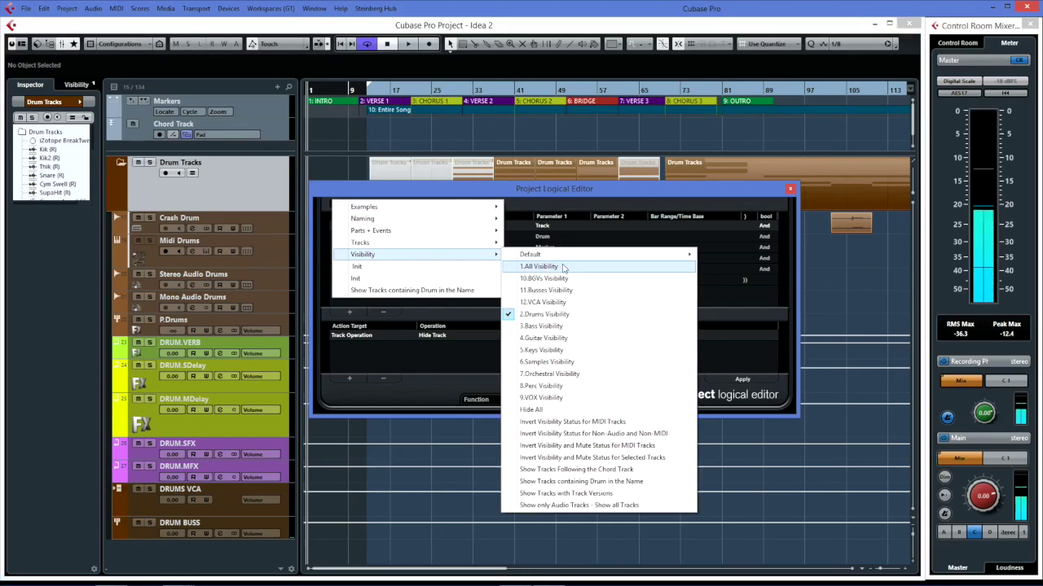
{"action": "left_click", "coordinate": [540, 266]}
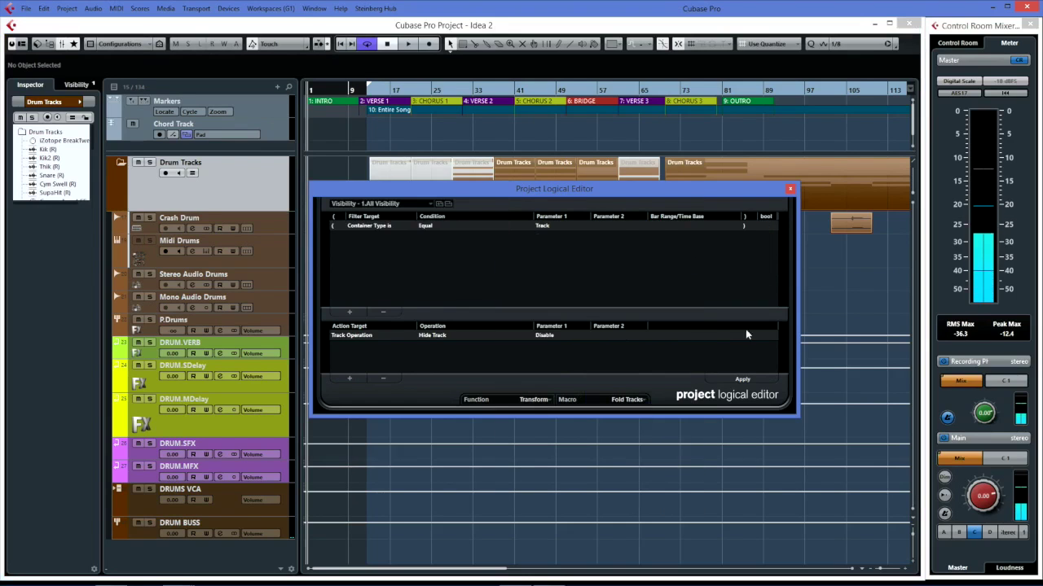
{"action": "left_click", "coordinate": [757, 382]}
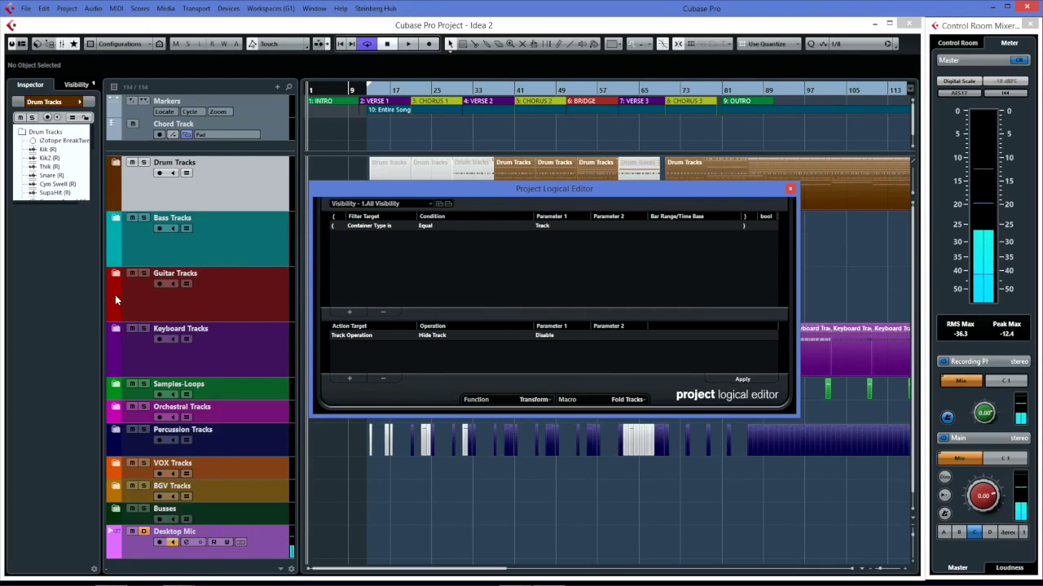
- Apply the Visibility > 3.Bass Visibility preset, leaving only the 11 bass tracks visible
{"action": "left_click", "coordinate": [431, 209]}
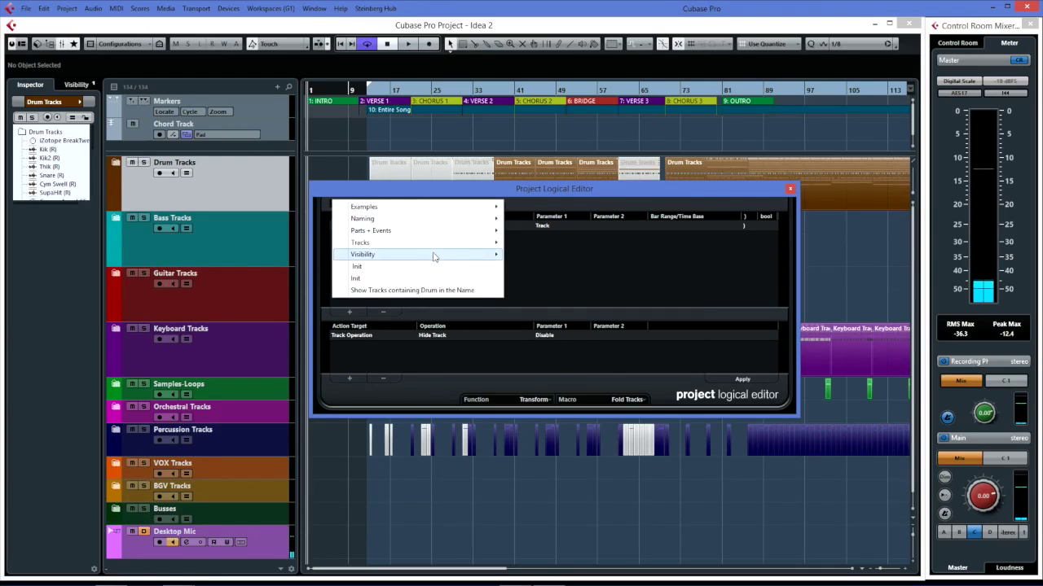
{"action": "mouse_move", "coordinate": [363, 254]}
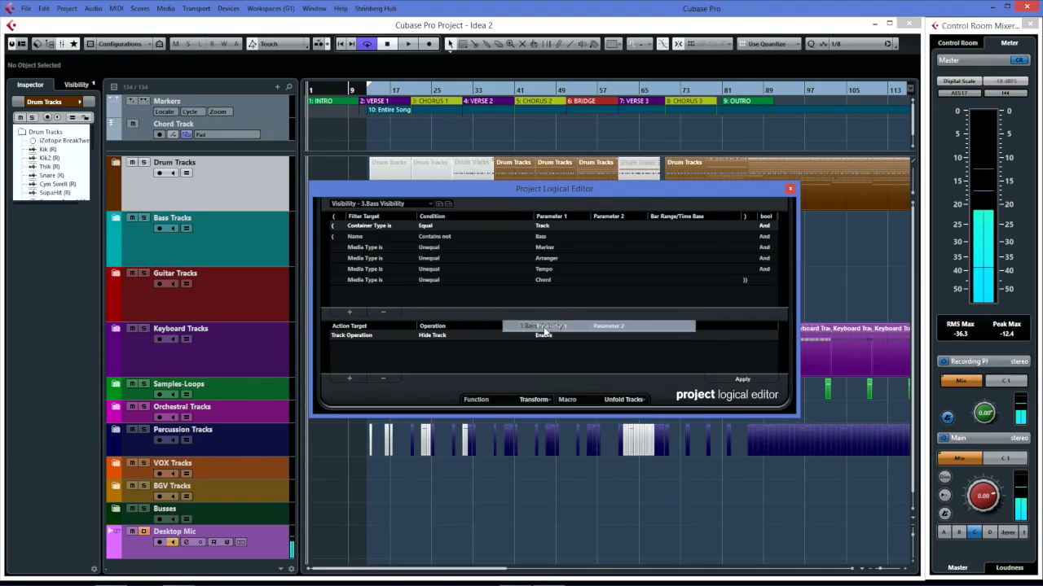
{"action": "left_click", "coordinate": [544, 328]}
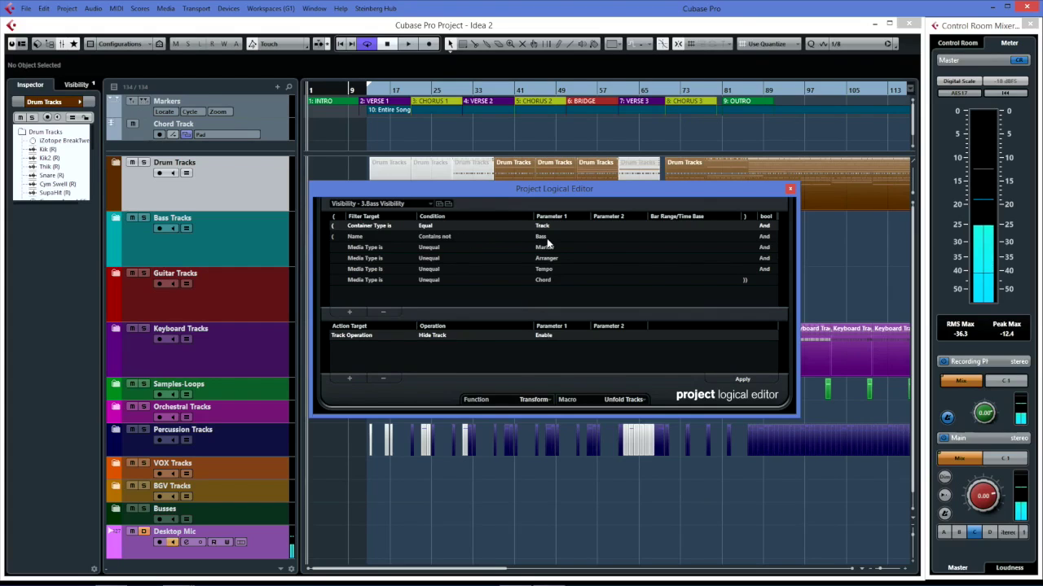
{"action": "left_click", "coordinate": [743, 381]}
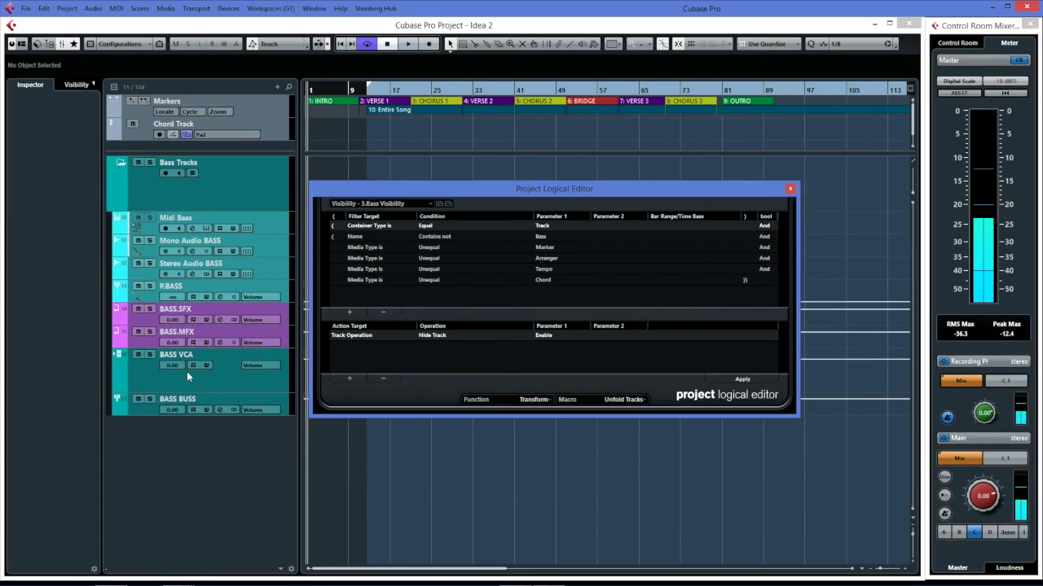
- Apply the 1.All Visibility preset again so all 134 tracks show as collapsed folders
{"action": "left_click", "coordinate": [403, 203]}
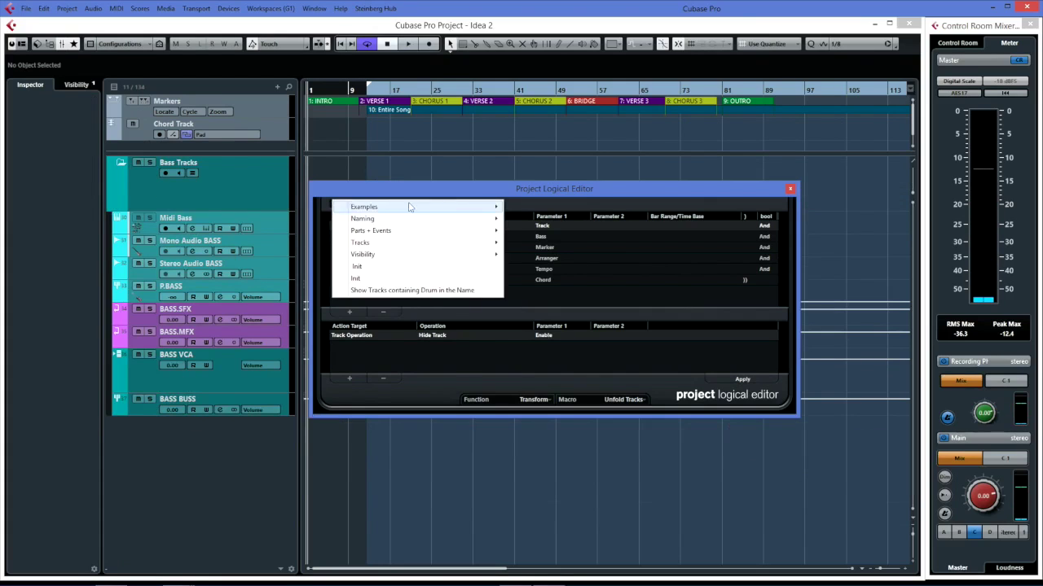
{"action": "mouse_move", "coordinate": [403, 258]}
{"action": "left_click", "coordinate": [528, 266]}
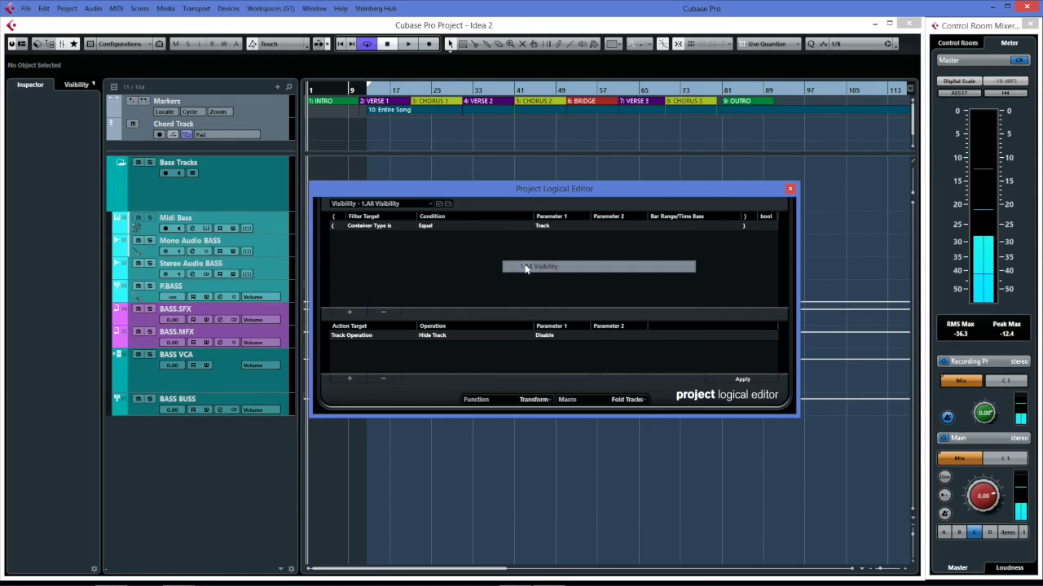
{"action": "left_click", "coordinate": [758, 378]}
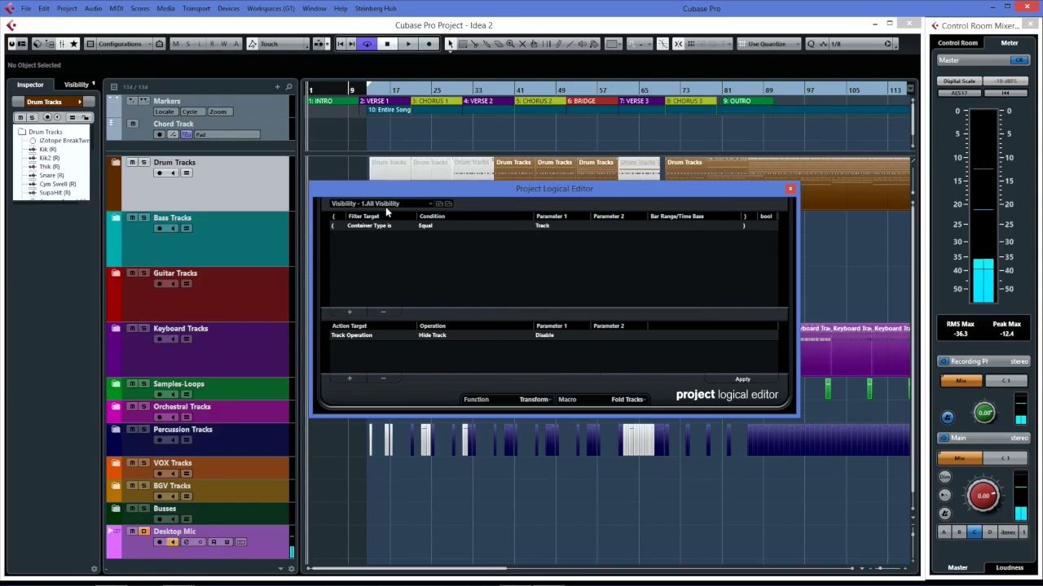
{"action": "left_click", "coordinate": [430, 206]}
{"action": "mouse_move", "coordinate": [411, 257]}
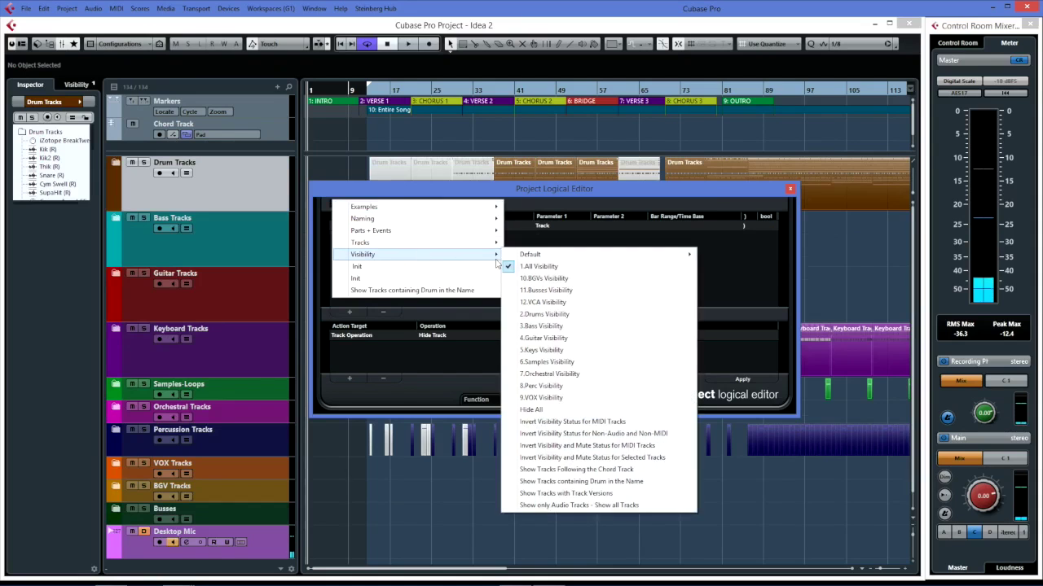
- Apply the 11.Busses Visibility preset and scroll through the 27 visible bus and mix tracks
{"action": "left_click", "coordinate": [536, 292]}
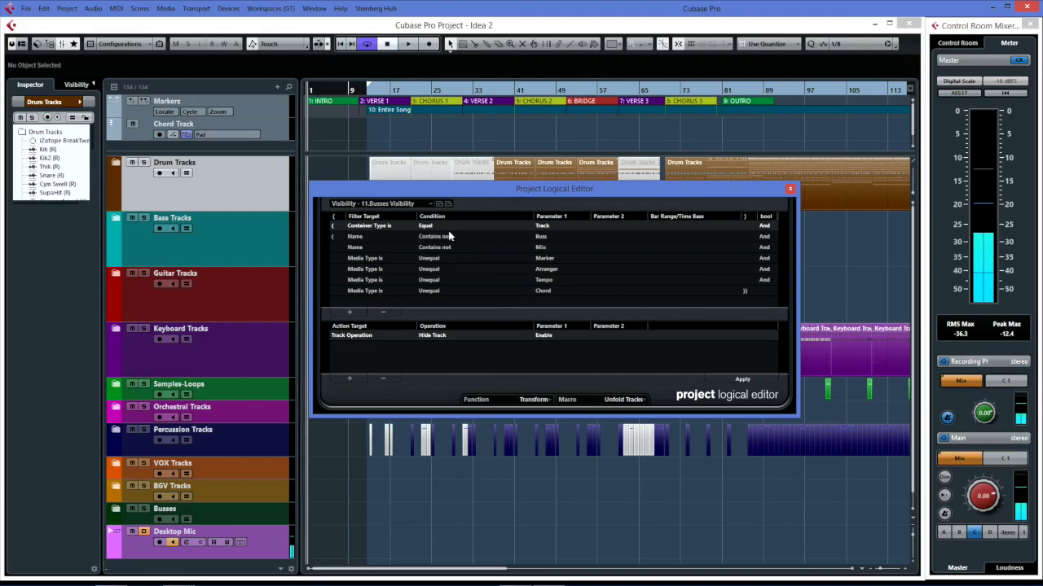
{"action": "left_click", "coordinate": [740, 379]}
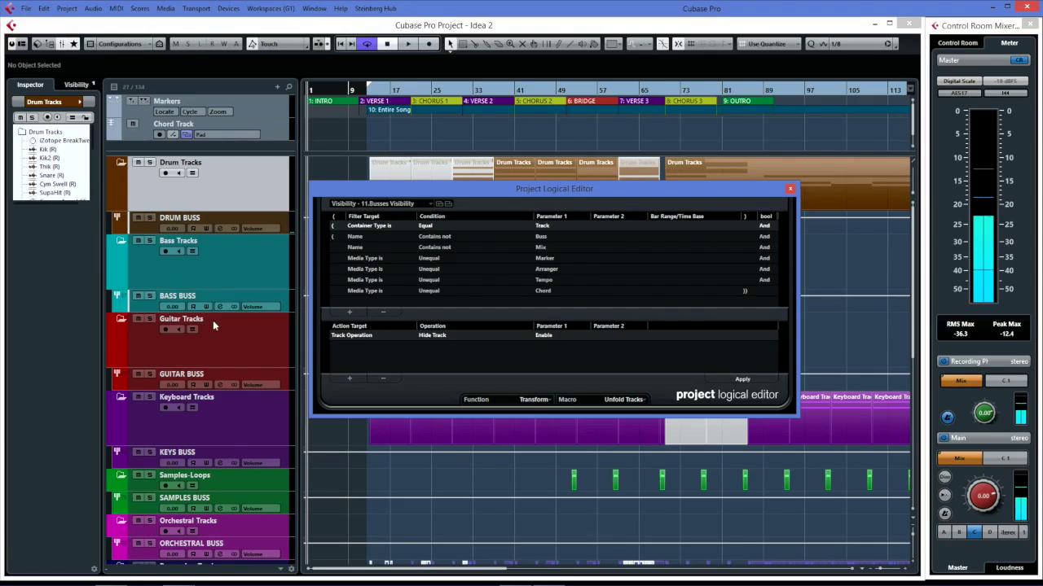
{"action": "scroll", "coordinate": [231, 417], "scroll_direction": "down", "scroll_amount": 8}
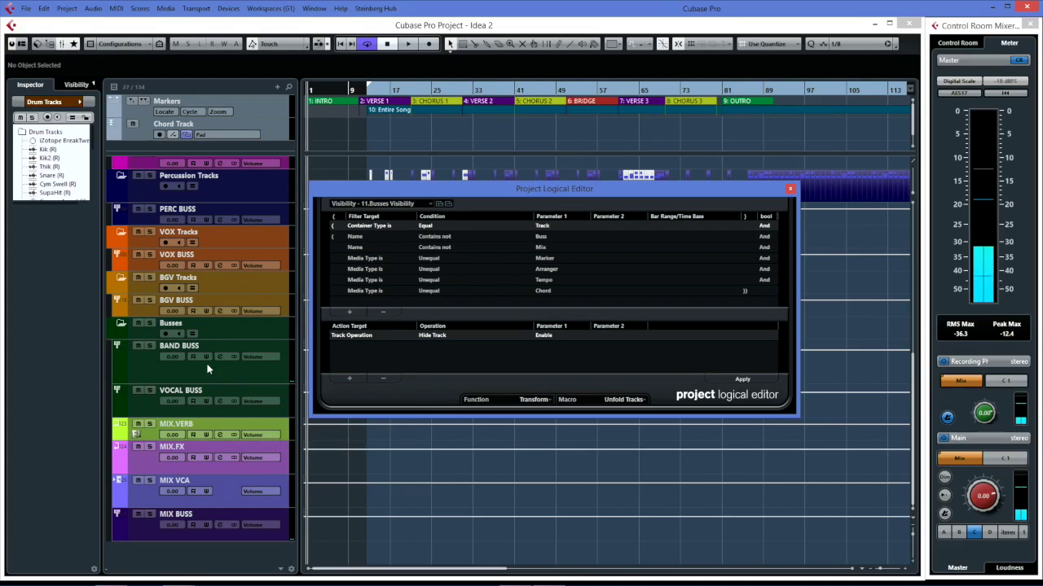
- Close the Project Logical Editor on the VCA view and reopen it with Ctrl+Shift+L
{"action": "left_click", "coordinate": [434, 205]}
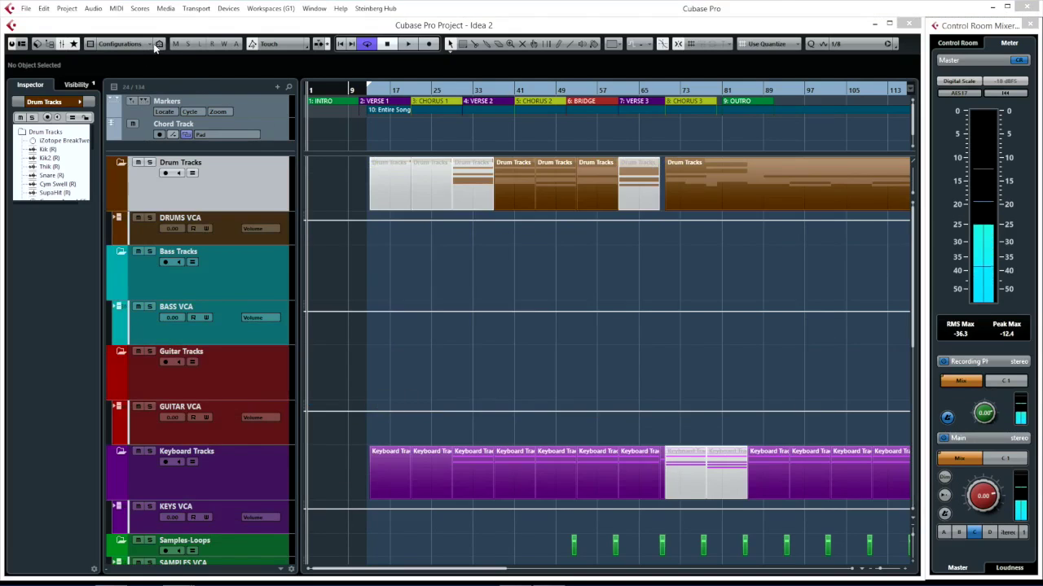
{"action": "key", "text": "ctrl+shift+l"}
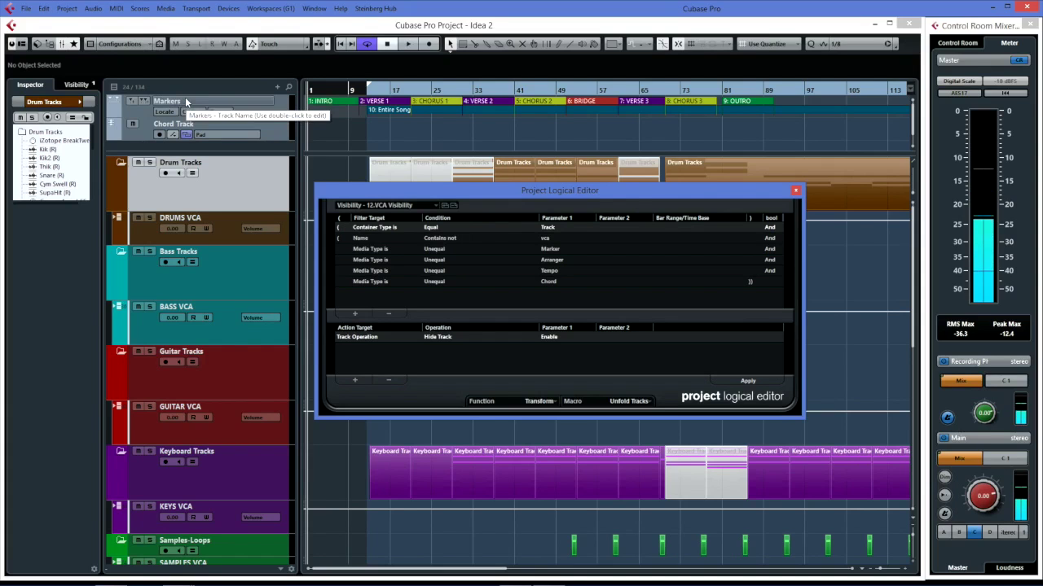
- Open the MixConsole with F3 and confirm Sync MixConsole and Project stays on, showing only VCA channels
{"action": "key", "text": "F3"}
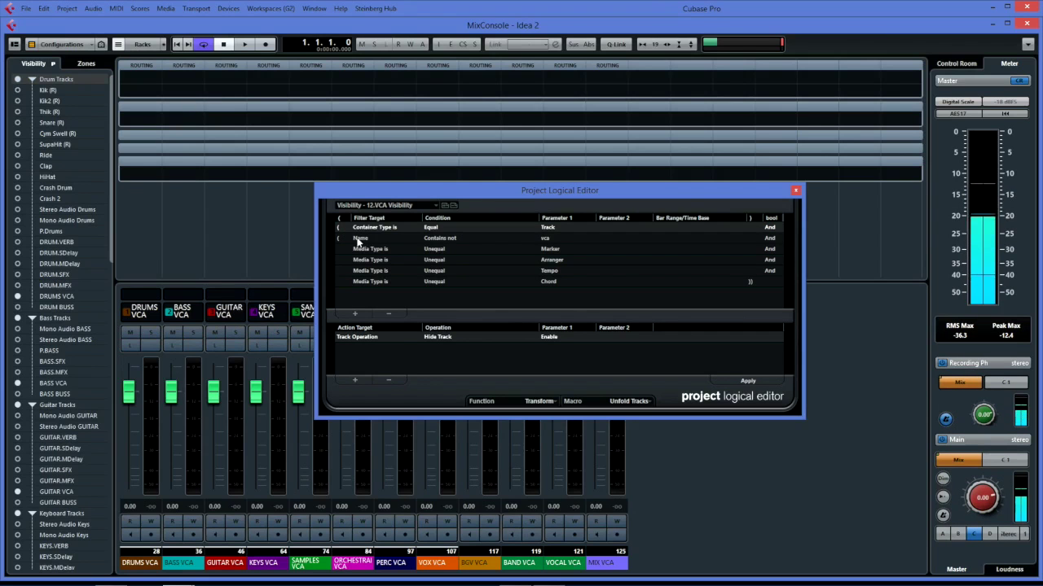
{"action": "left_click_drag", "start_coordinate": [362, 192], "coordinate": [500, 208]}
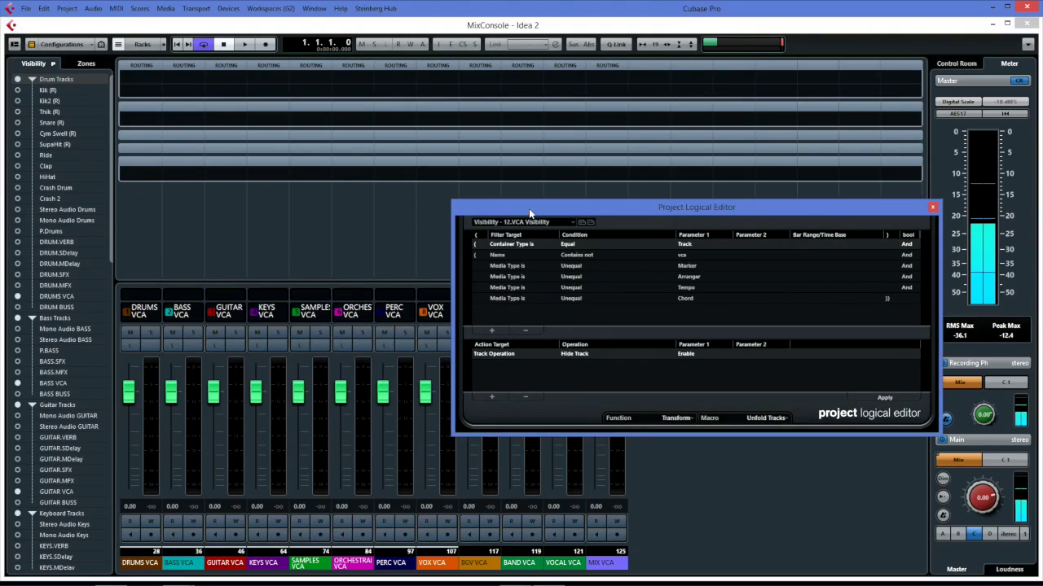
{"action": "left_click_drag", "start_coordinate": [528, 208], "coordinate": [494, 53]}
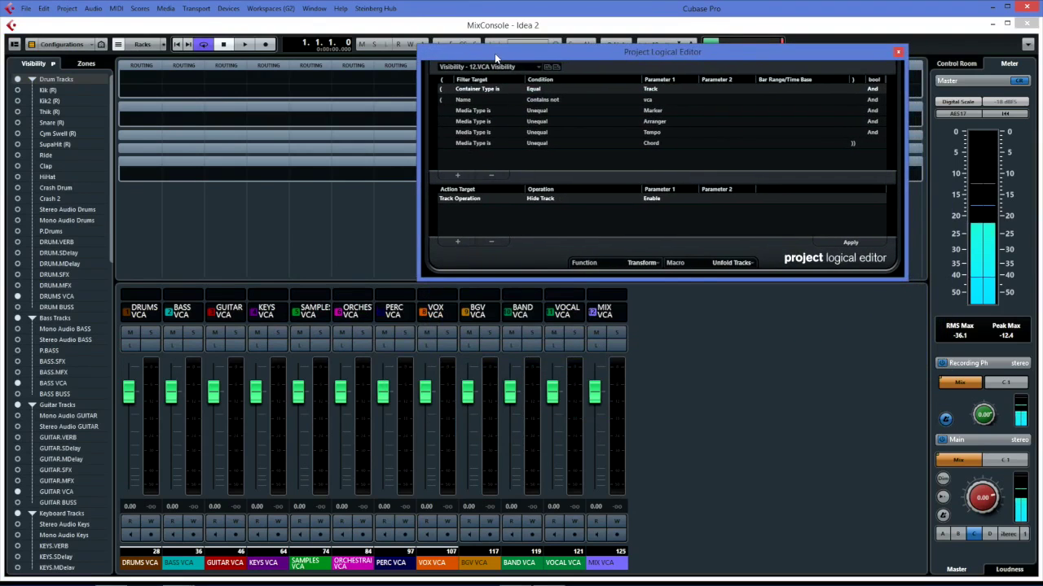
{"action": "left_click", "coordinate": [53, 65]}
{"action": "left_click", "coordinate": [53, 64]}
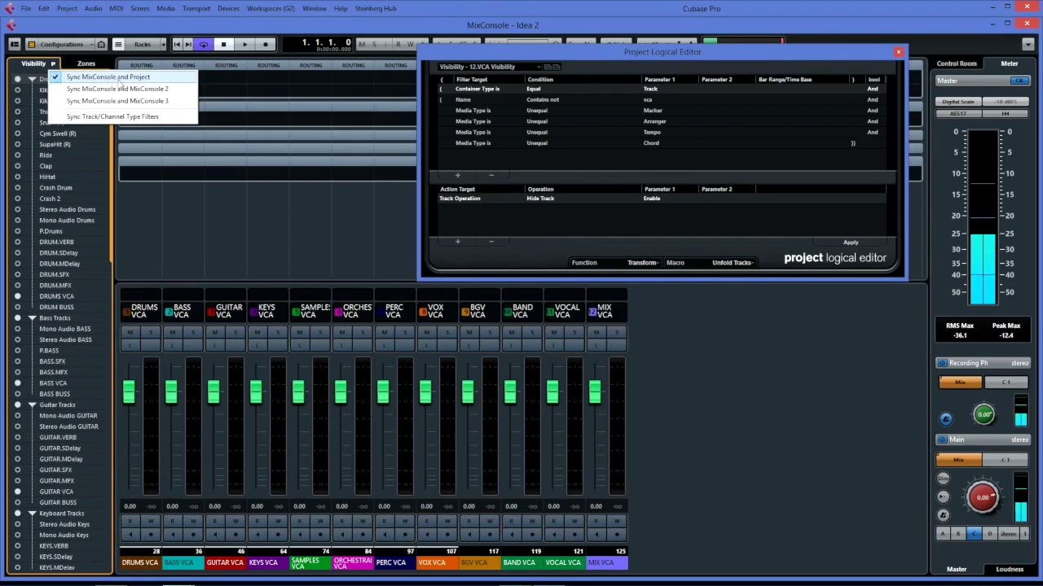
{"action": "left_click", "coordinate": [50, 63]}
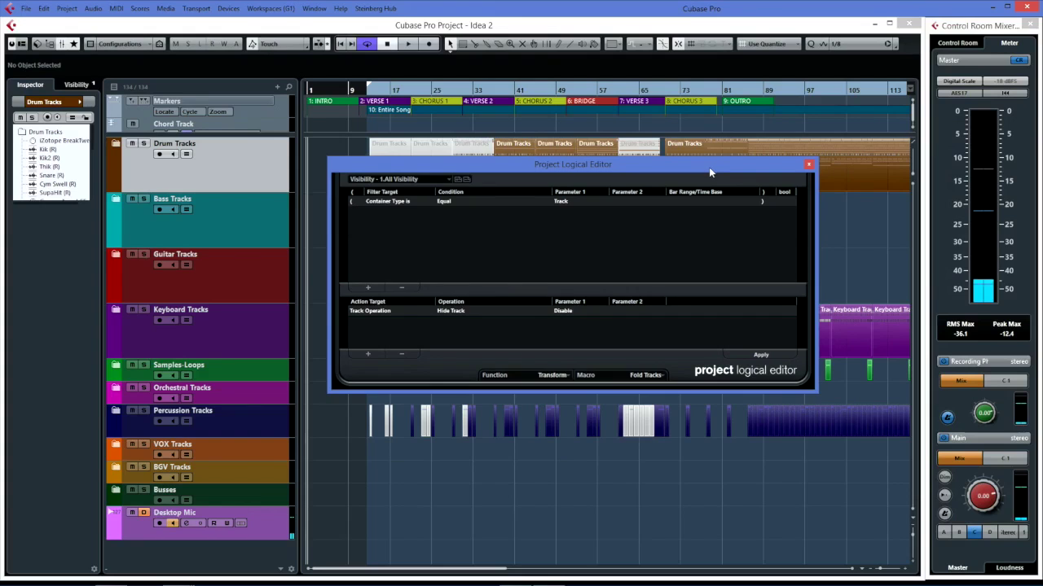
{"action": "left_click_drag", "start_coordinate": [708, 167], "coordinate": [695, 175]}
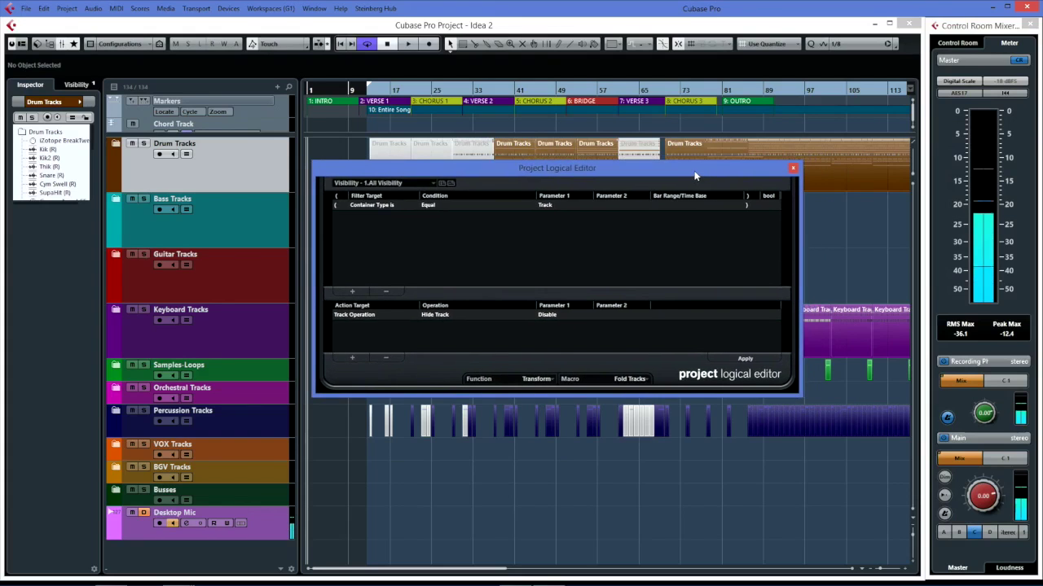
- Load the 1.All Visibility preset in the Project Logical Editor and close the editor
{"action": "left_click", "coordinate": [440, 182]}
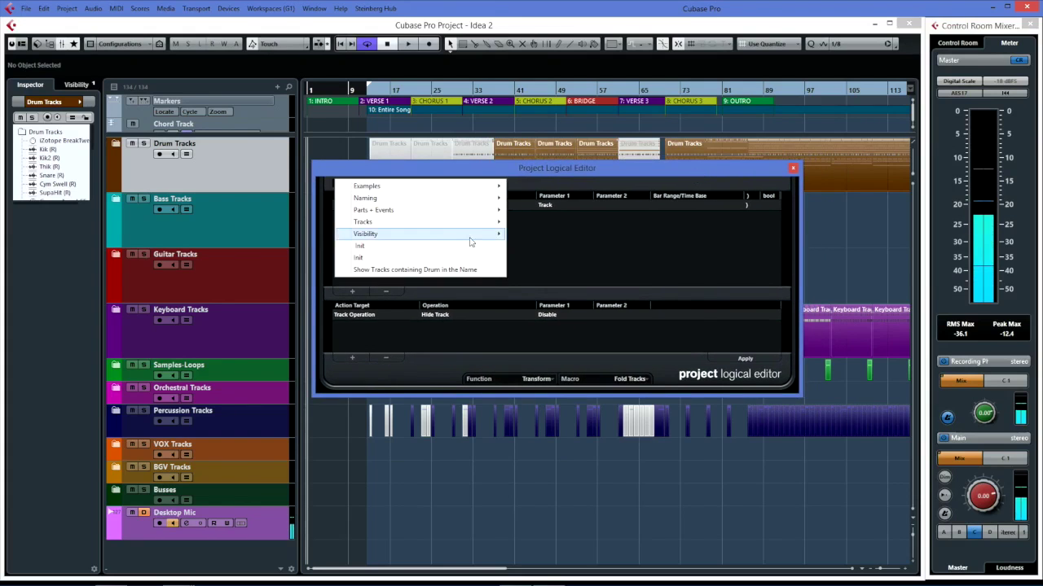
{"action": "mouse_move", "coordinate": [454, 237]}
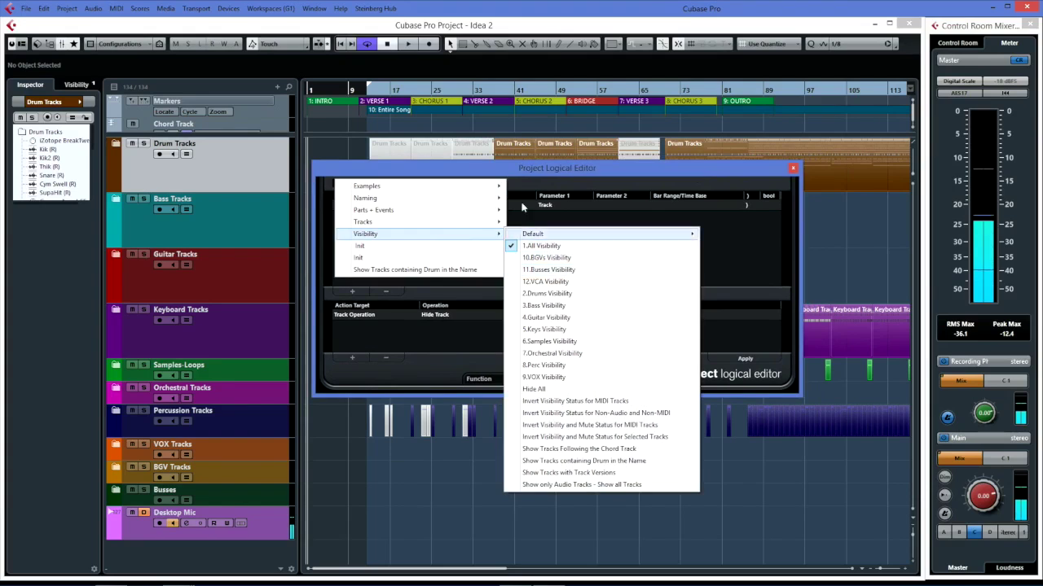
{"action": "left_click", "coordinate": [542, 245]}
{"action": "left_click", "coordinate": [793, 167]}
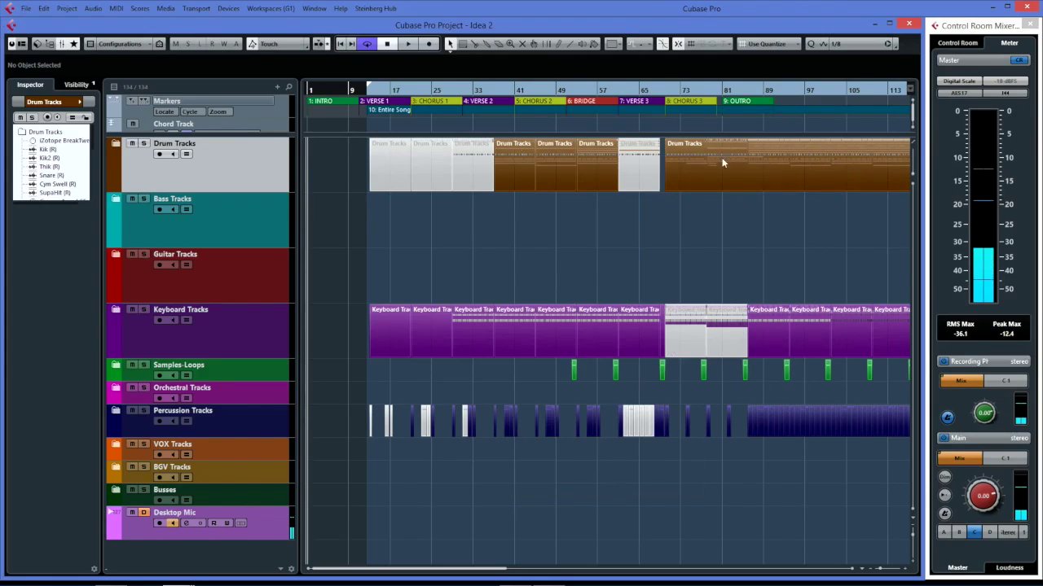
- Browse the Visibility Agents > Advanced Agents submenu, then dismiss it
{"action": "left_click", "coordinate": [159, 46]}
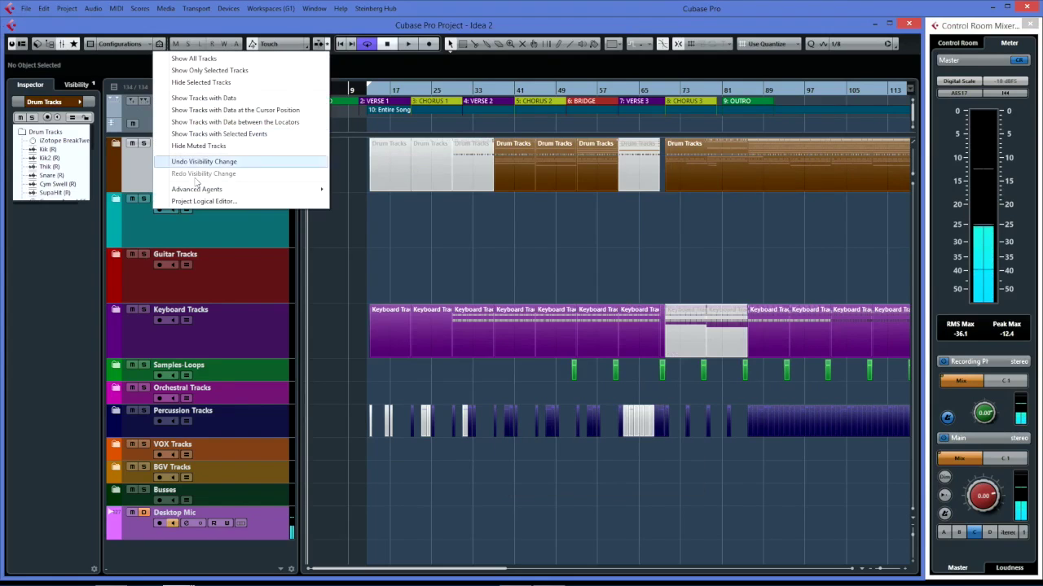
{"action": "mouse_move", "coordinate": [212, 190]}
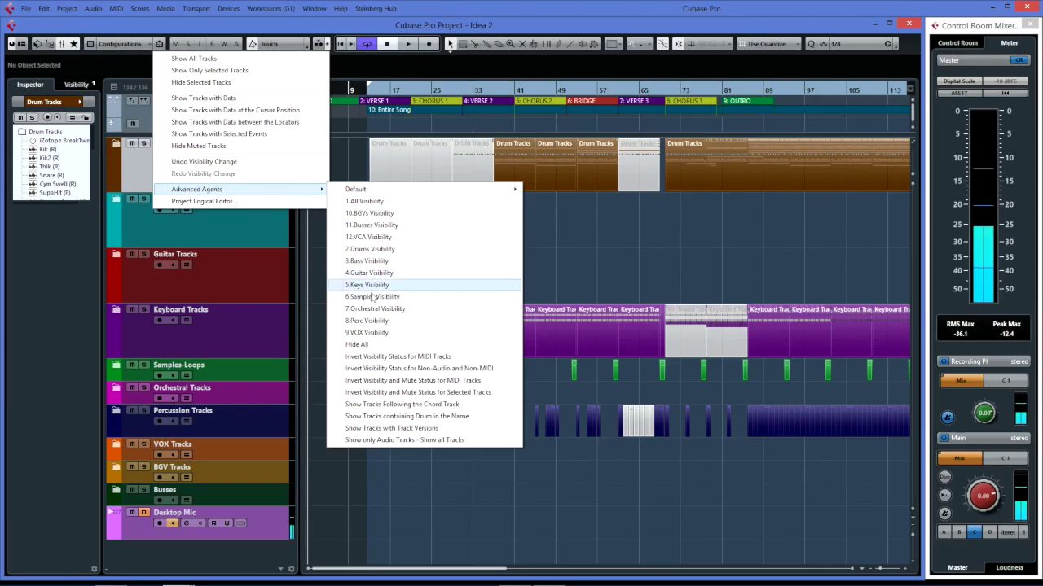
{"action": "key", "text": "Escape"}
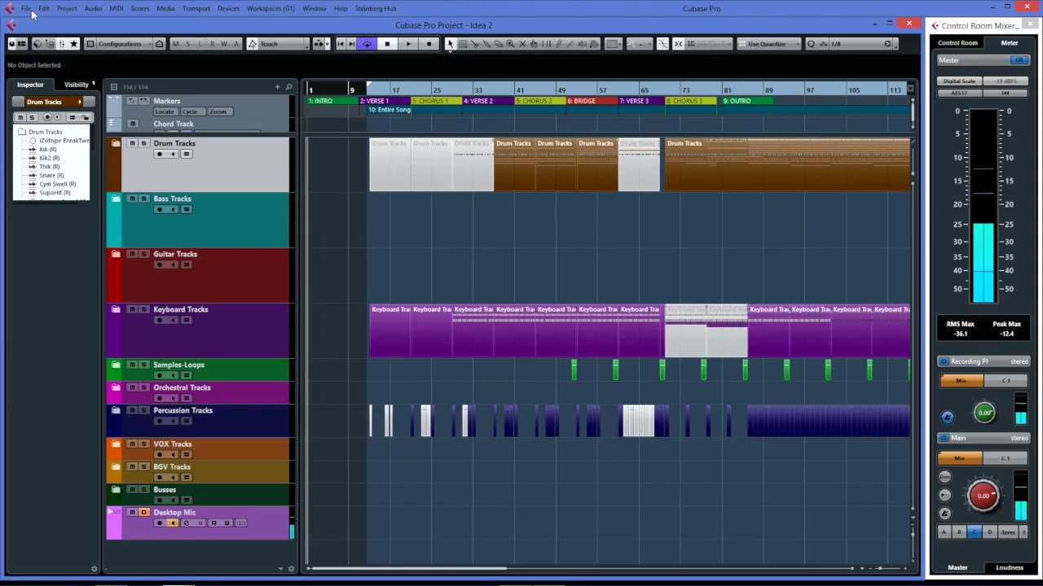
- Open File > Key Commands, collapse the Workspaces group, and reveal the Macros panel
{"action": "left_click", "coordinate": [30, 10]}
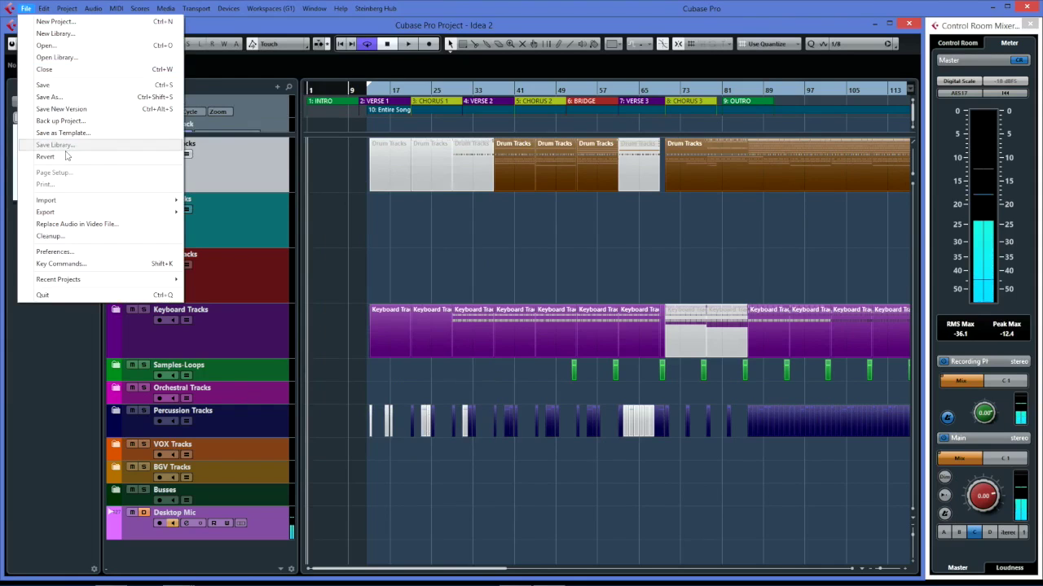
{"action": "left_click", "coordinate": [74, 263]}
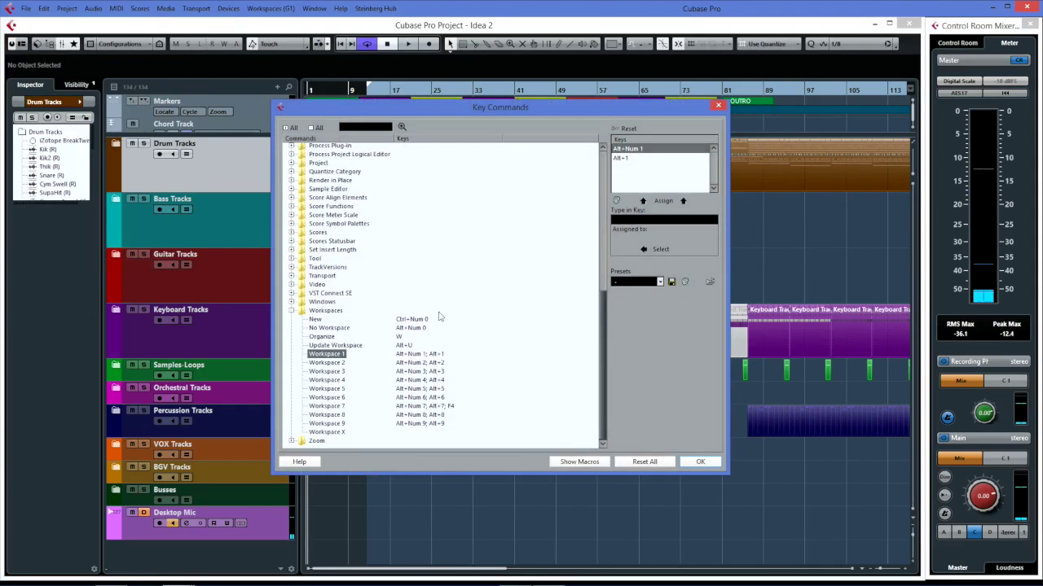
{"action": "left_click", "coordinate": [292, 311]}
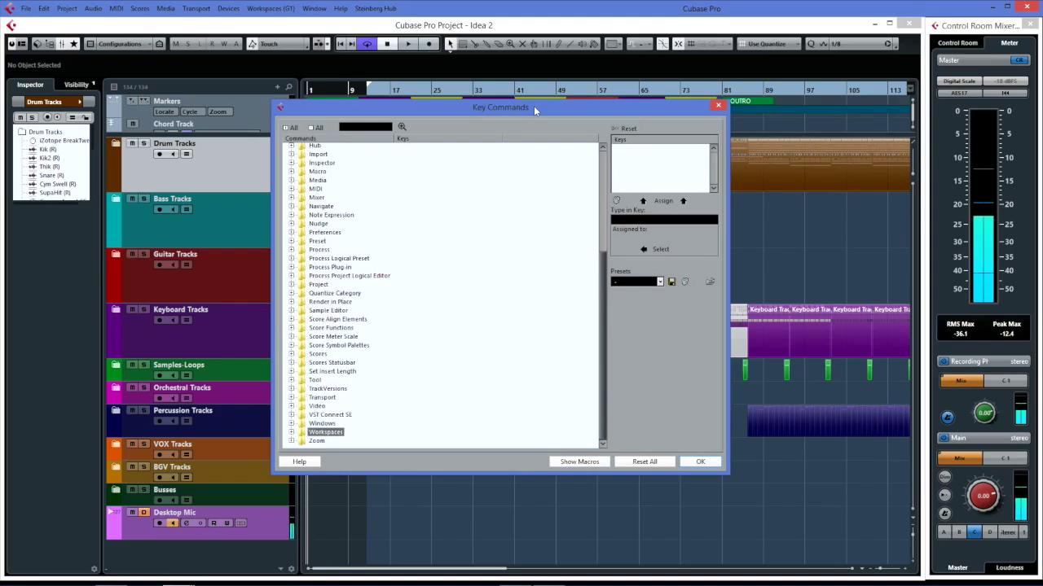
{"action": "left_click_drag", "start_coordinate": [548, 105], "coordinate": [578, 63]}
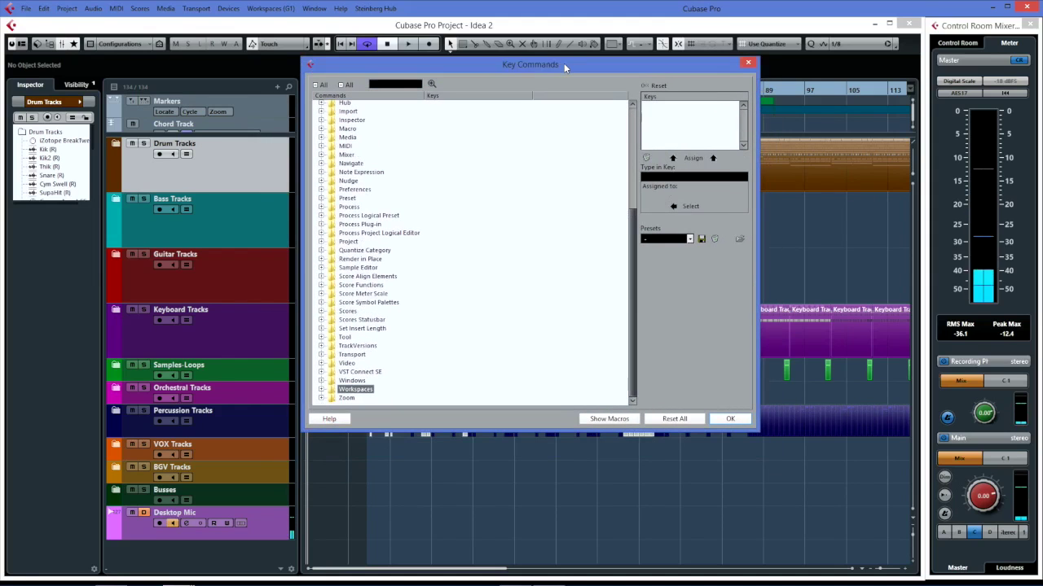
{"action": "left_click", "coordinate": [604, 425]}
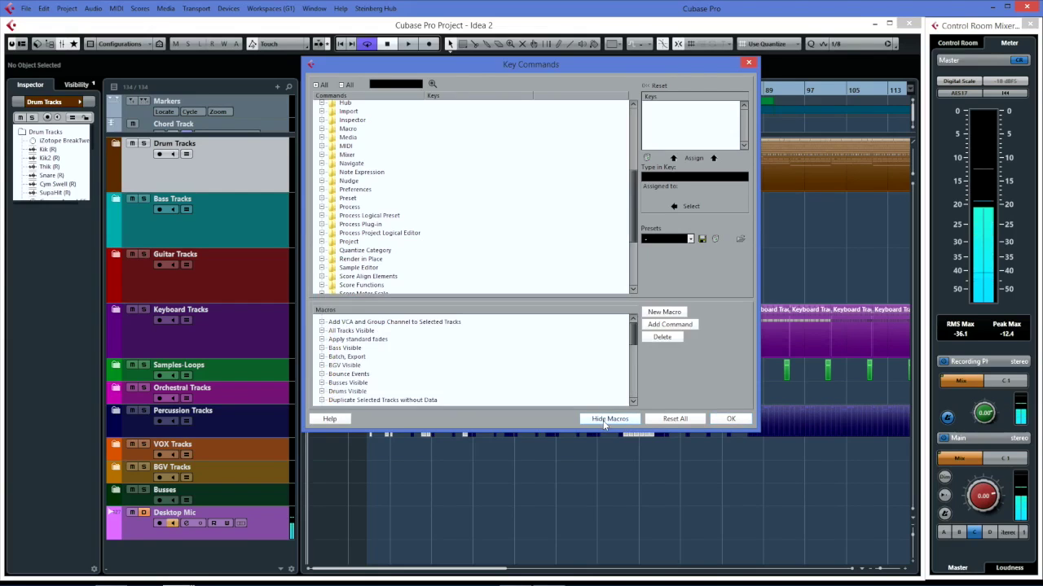
- Expand the Drums Visible and Busses Visible macros and the Process Project Logical Editor folder
{"action": "left_click", "coordinate": [322, 391]}
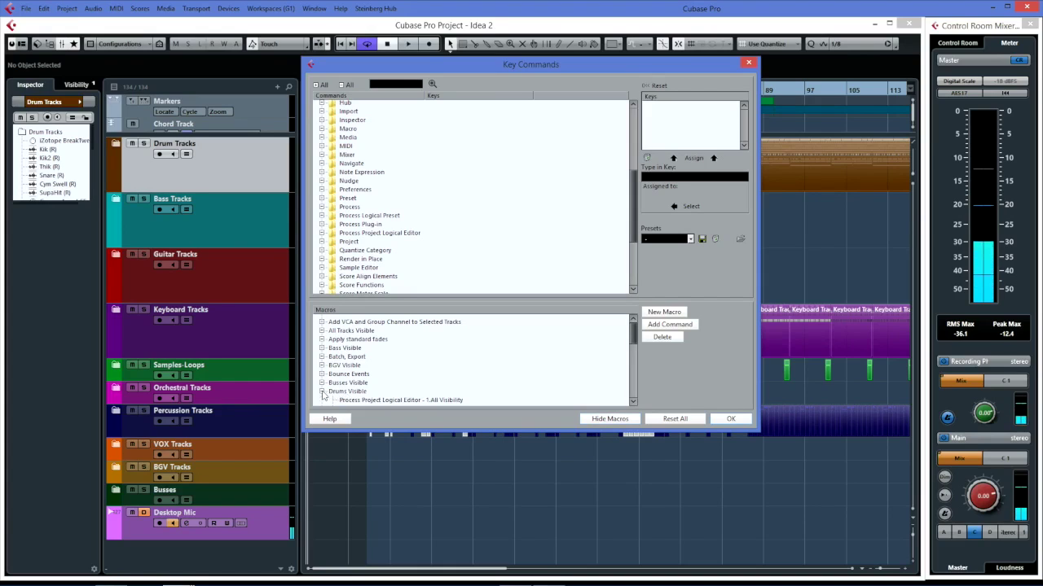
{"action": "left_click", "coordinate": [633, 405]}
{"action": "left_click", "coordinate": [633, 405]}
{"action": "left_click", "coordinate": [633, 405]}
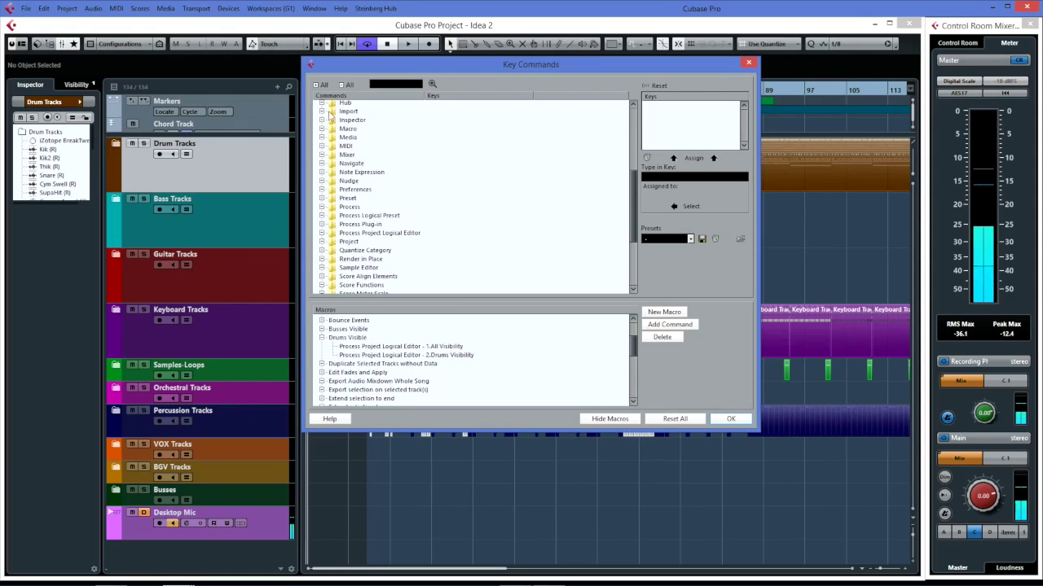
{"action": "left_click", "coordinate": [322, 233]}
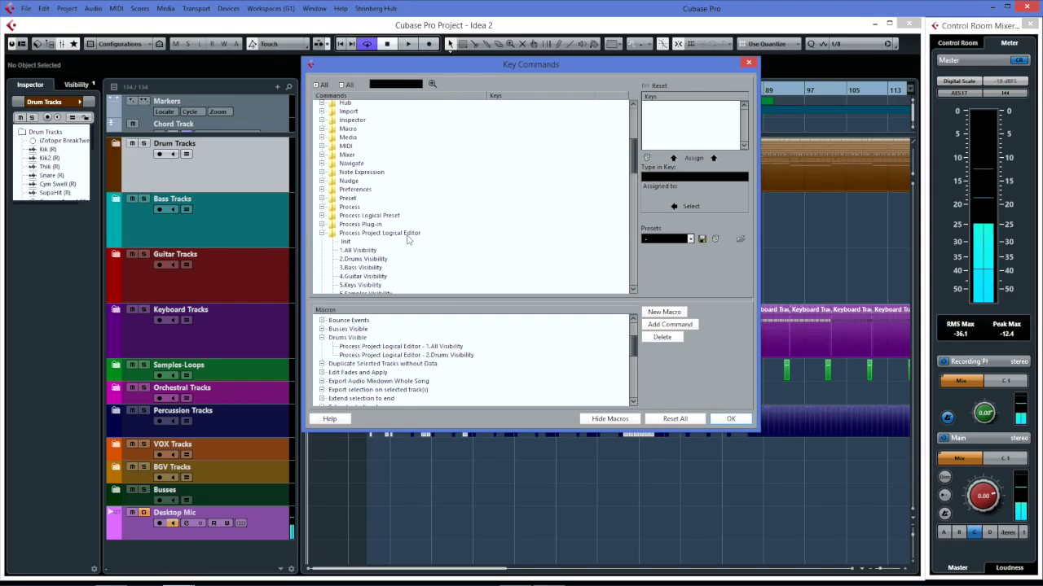
{"action": "scroll", "coordinate": [417, 243], "scroll_direction": "down", "scroll_amount": 3}
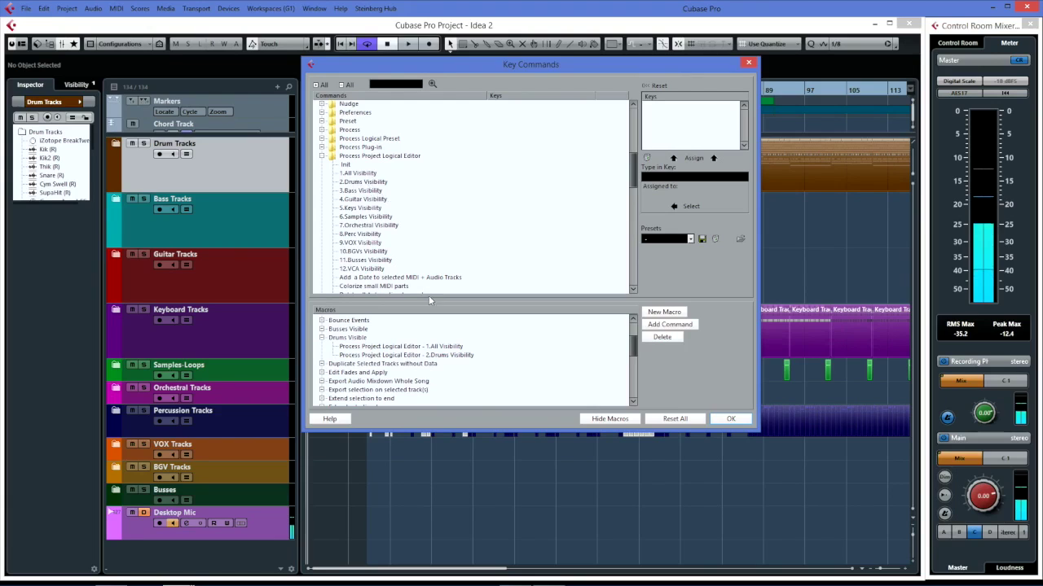
{"action": "left_click", "coordinate": [322, 329]}
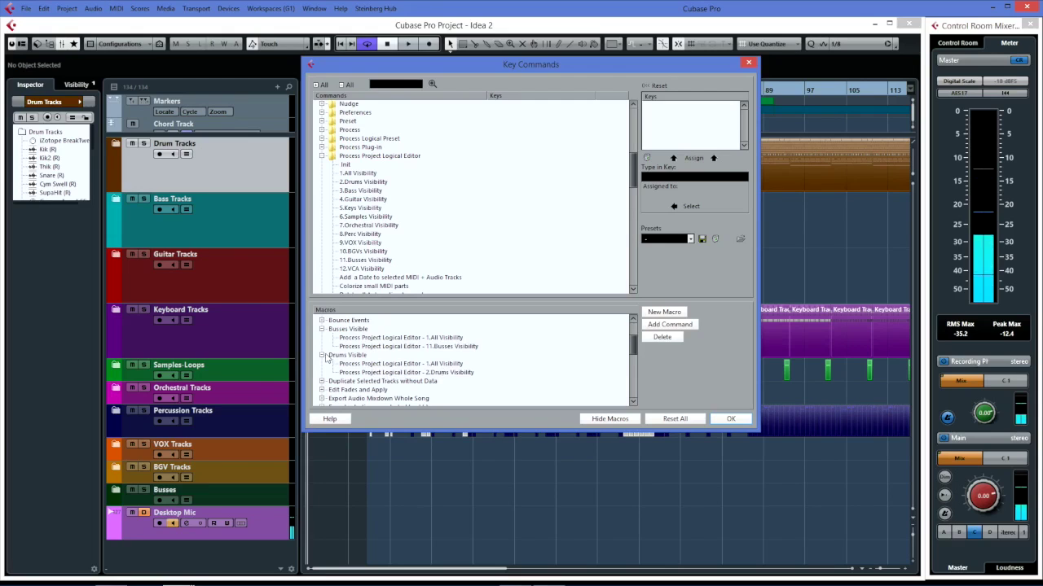
- Collapse the Drums Visible and Busses Visible macros and the Process Project Logical Editor folder
{"action": "left_click", "coordinate": [323, 356]}
{"action": "left_click", "coordinate": [323, 330]}
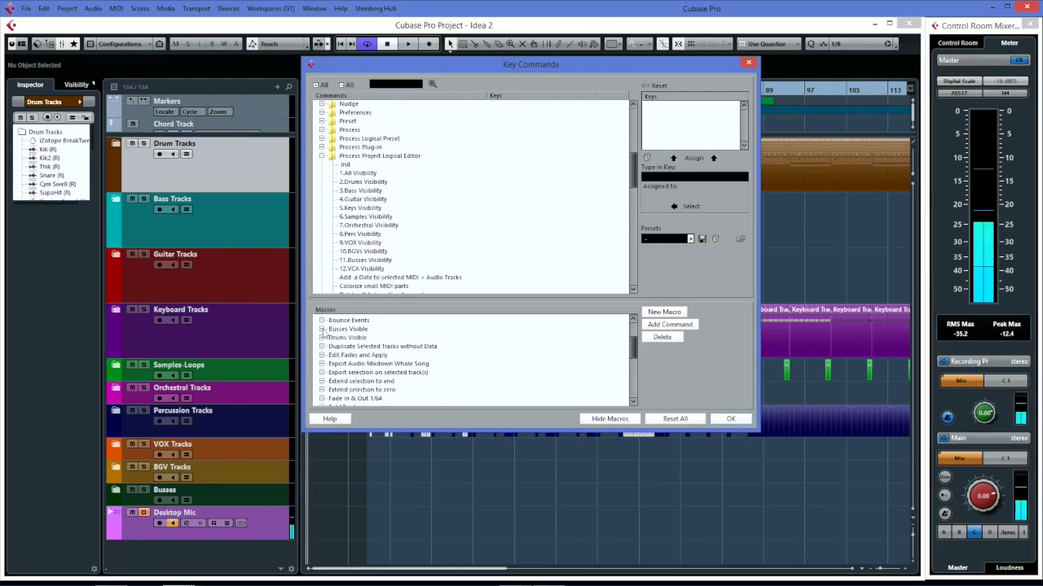
{"action": "left_click", "coordinate": [322, 155]}
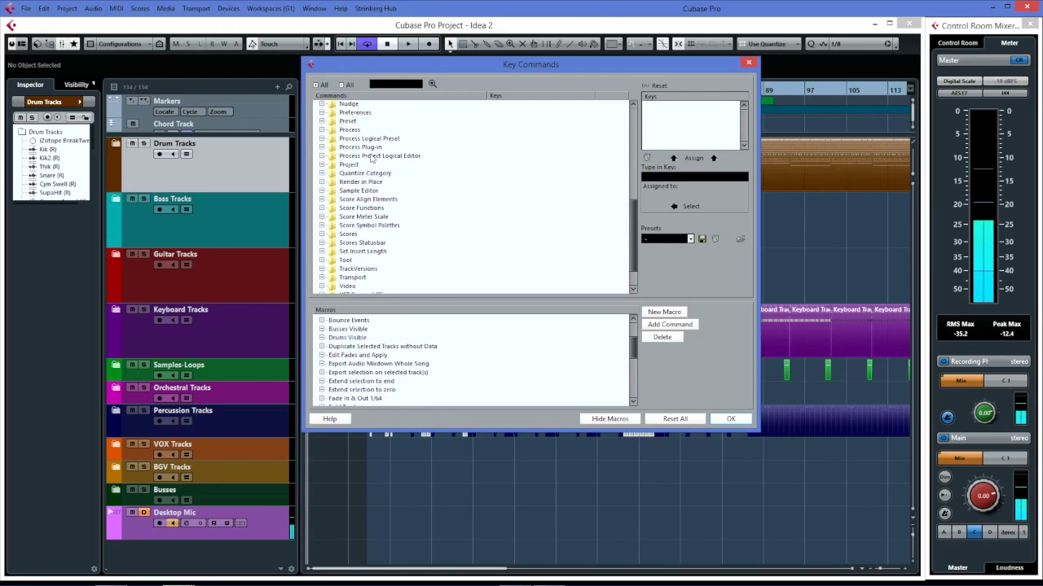
{"action": "scroll", "coordinate": [371, 157], "scroll_direction": "up", "scroll_amount": 3}
{"action": "scroll", "coordinate": [372, 157], "scroll_direction": "up", "scroll_amount": 2}
- Expand the Macro folder and check the Alt+F keys for BGV, Drums and Busses Visible
{"action": "left_click", "coordinate": [323, 167]}
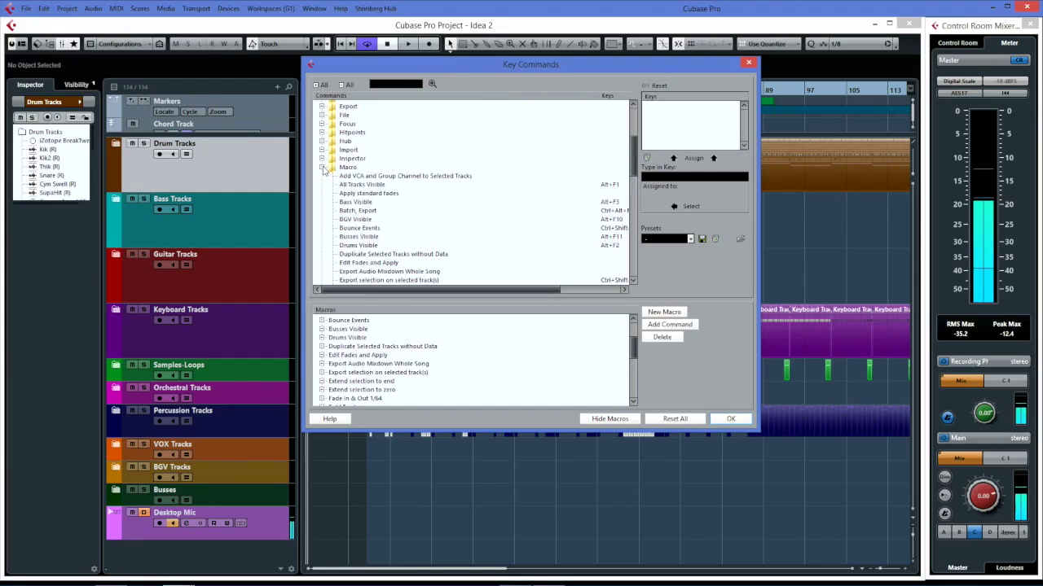
{"action": "left_click", "coordinate": [356, 220]}
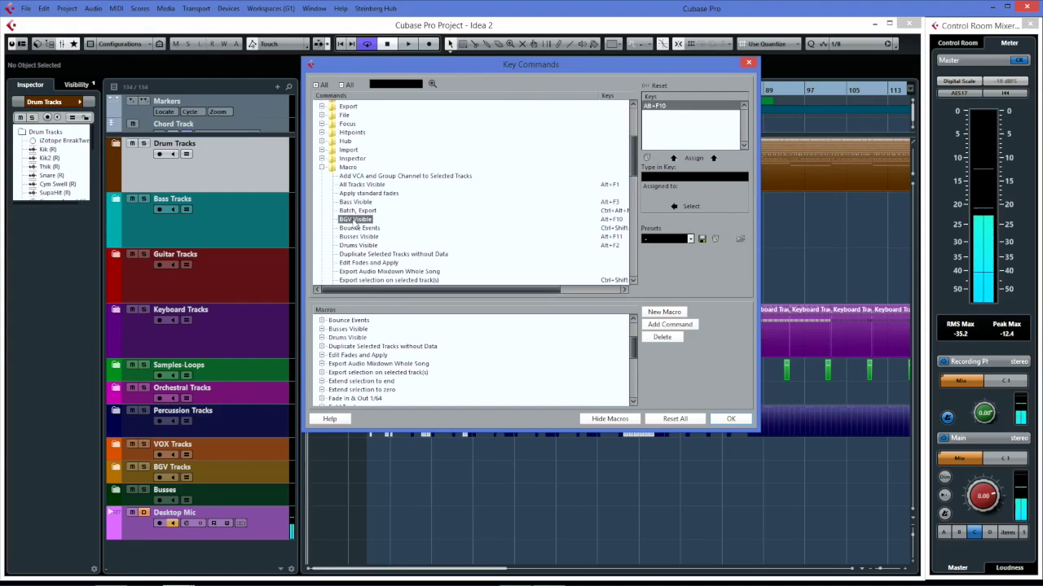
{"action": "left_click", "coordinate": [357, 245]}
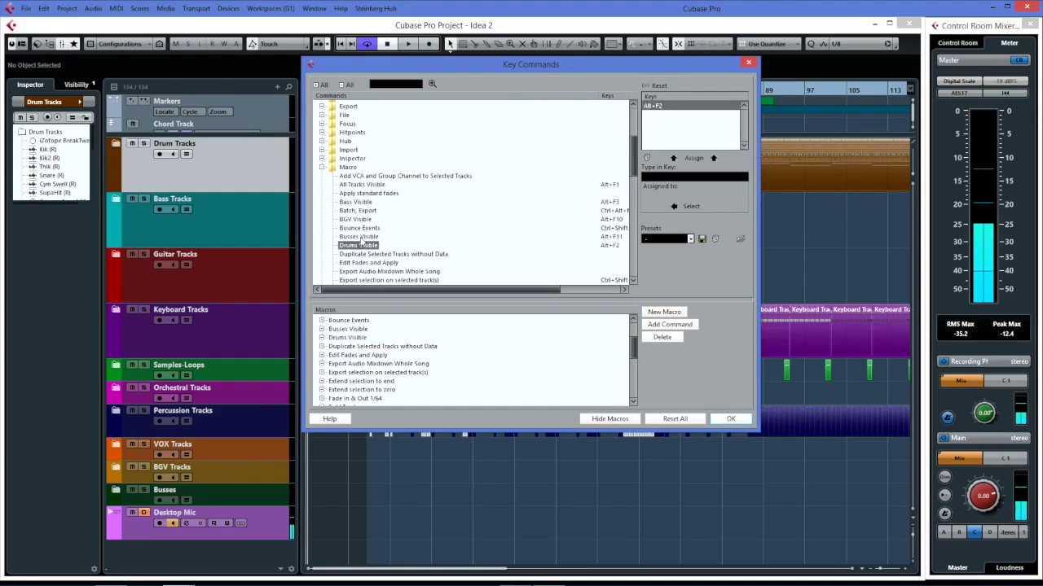
{"action": "left_click", "coordinate": [361, 237]}
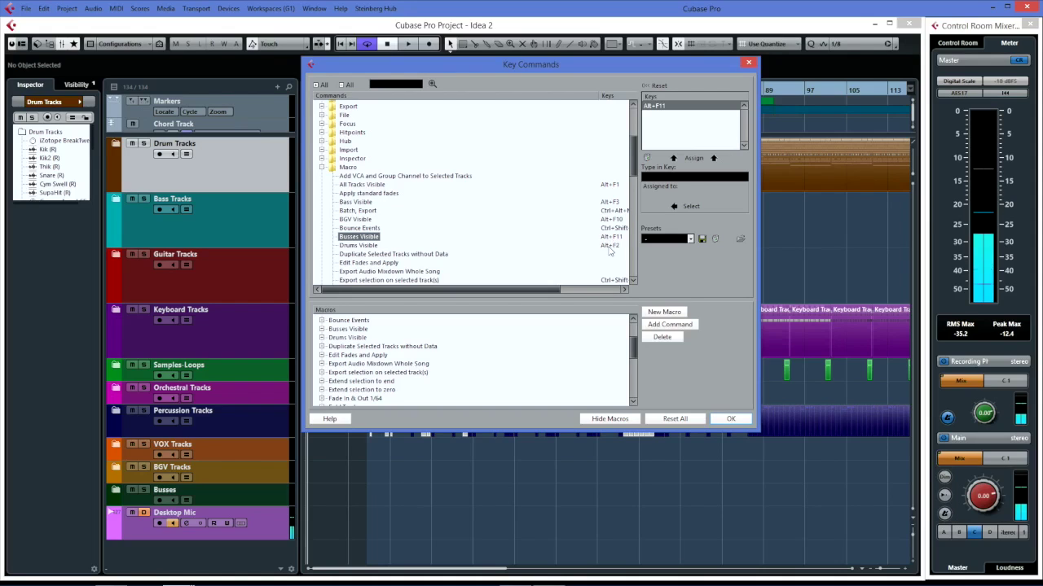
{"action": "left_click_drag", "start_coordinate": [557, 288], "coordinate": [593, 289]}
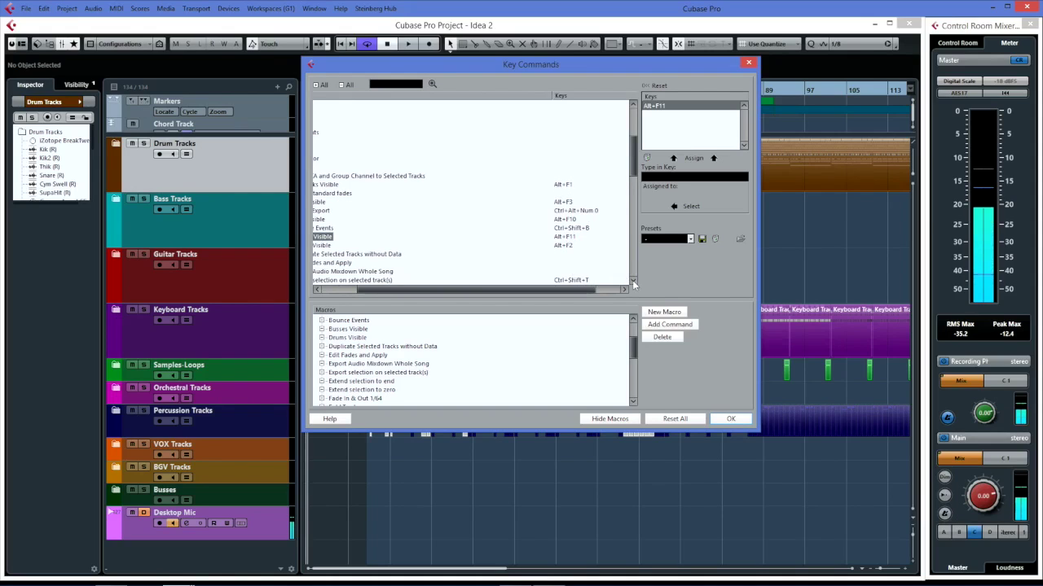
- Check the VCA Visible shortcut, then close the Key Commands dialog
{"action": "scroll", "coordinate": [634, 283], "scroll_direction": "down", "scroll_amount": 3}
{"action": "scroll", "coordinate": [634, 282], "scroll_direction": "down", "scroll_amount": 3}
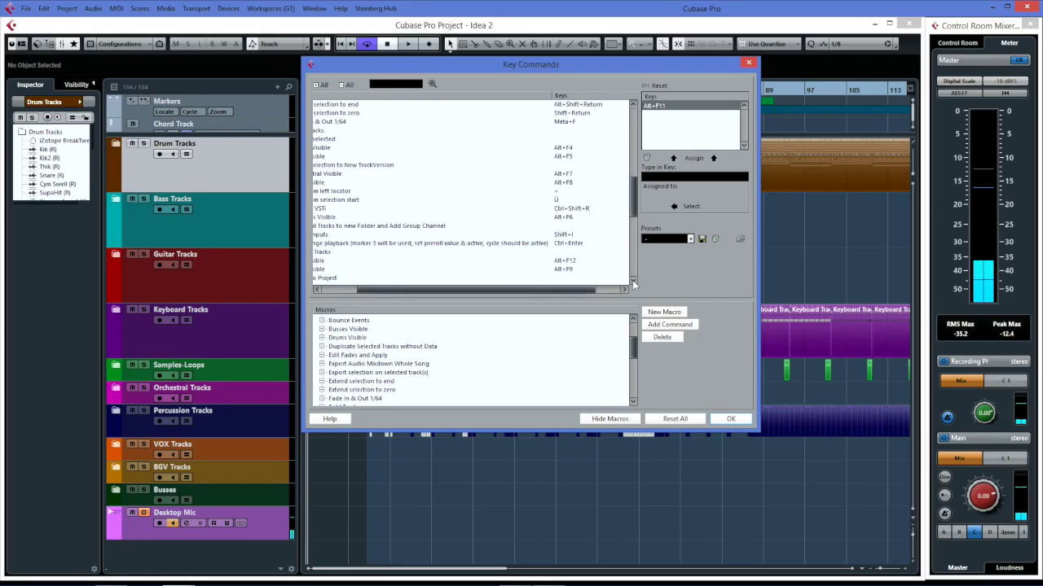
{"action": "scroll", "coordinate": [633, 283], "scroll_direction": "down", "scroll_amount": 1}
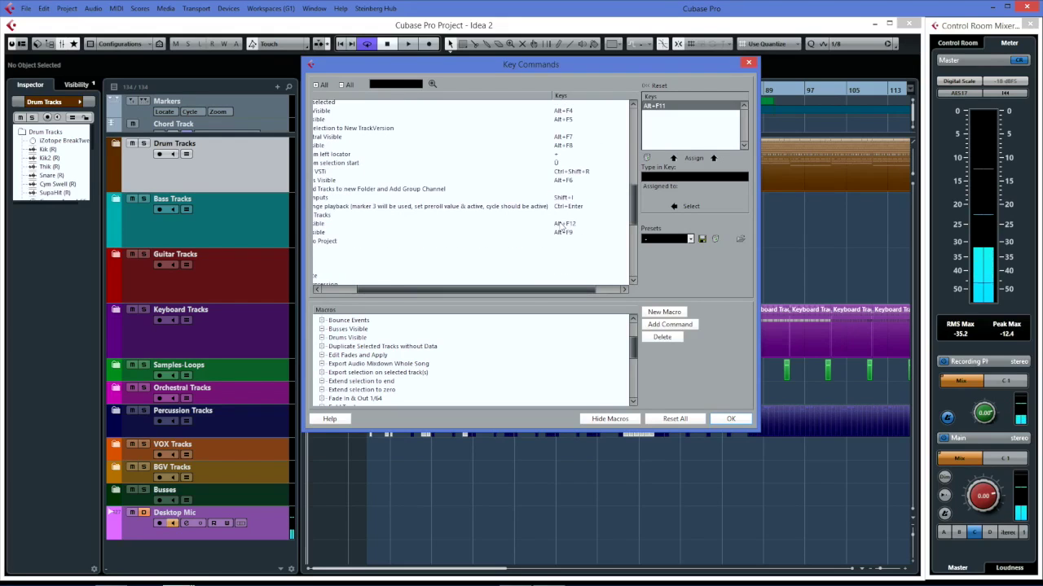
{"action": "left_click_drag", "start_coordinate": [541, 291], "coordinate": [467, 293]}
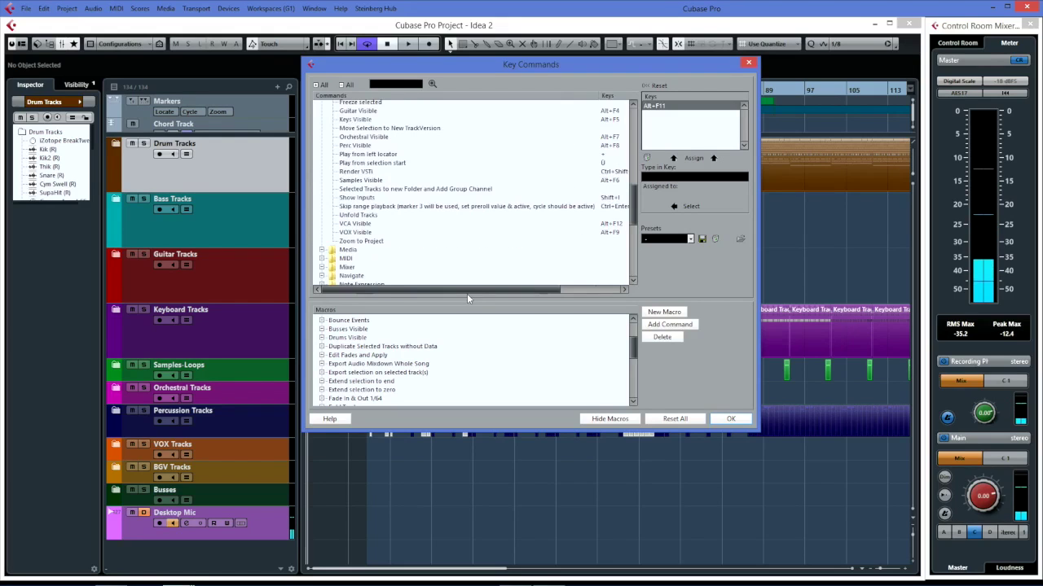
{"action": "left_click", "coordinate": [355, 227]}
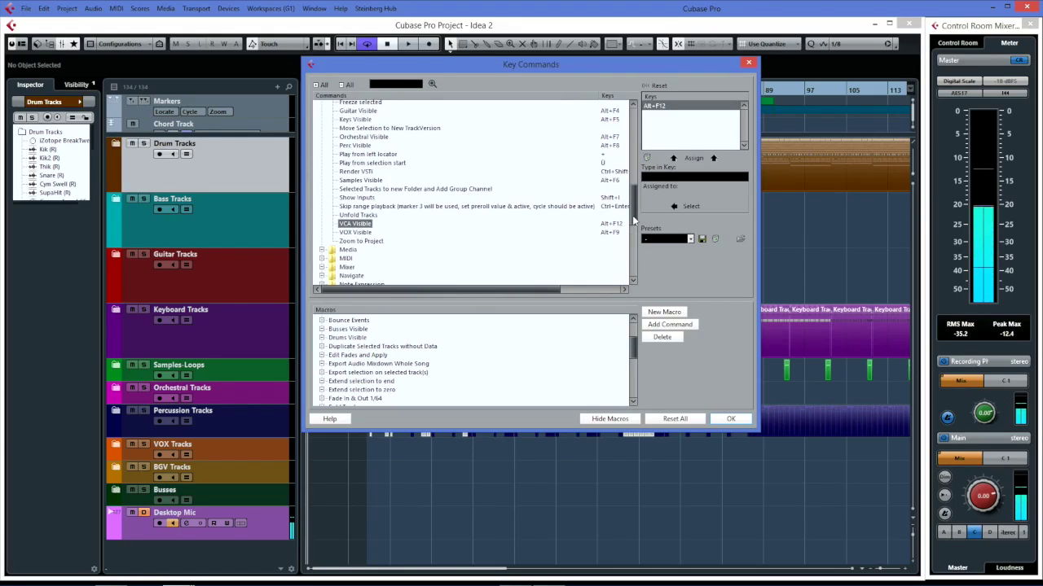
{"action": "left_click_drag", "start_coordinate": [639, 212], "coordinate": [747, 60]}
{"action": "left_click", "coordinate": [749, 62]}
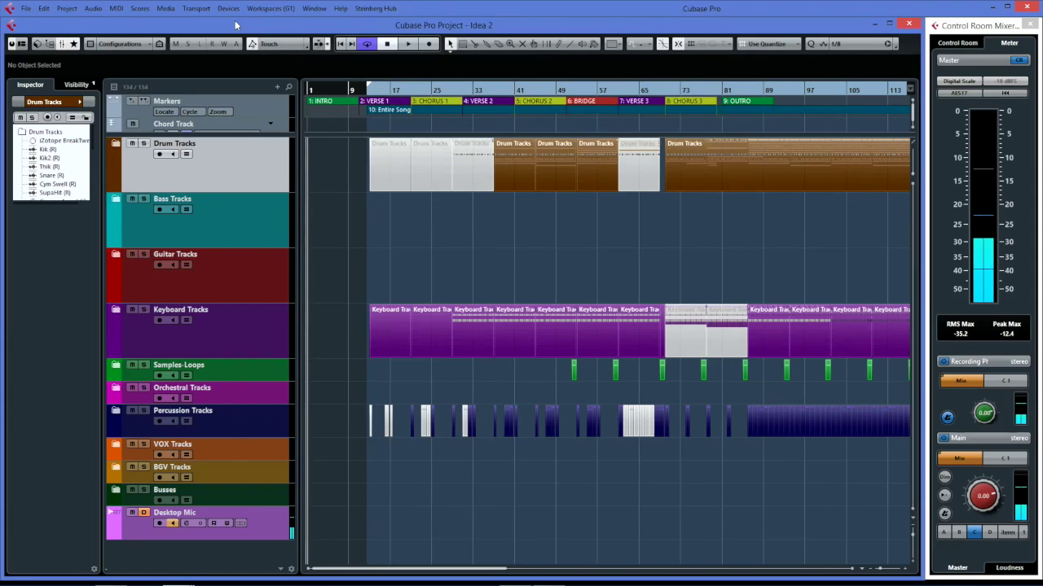
- Switch the track list to Drums only, then Bass only, then back to all tracks
{"action": "key", "text": "ctrl+1"}
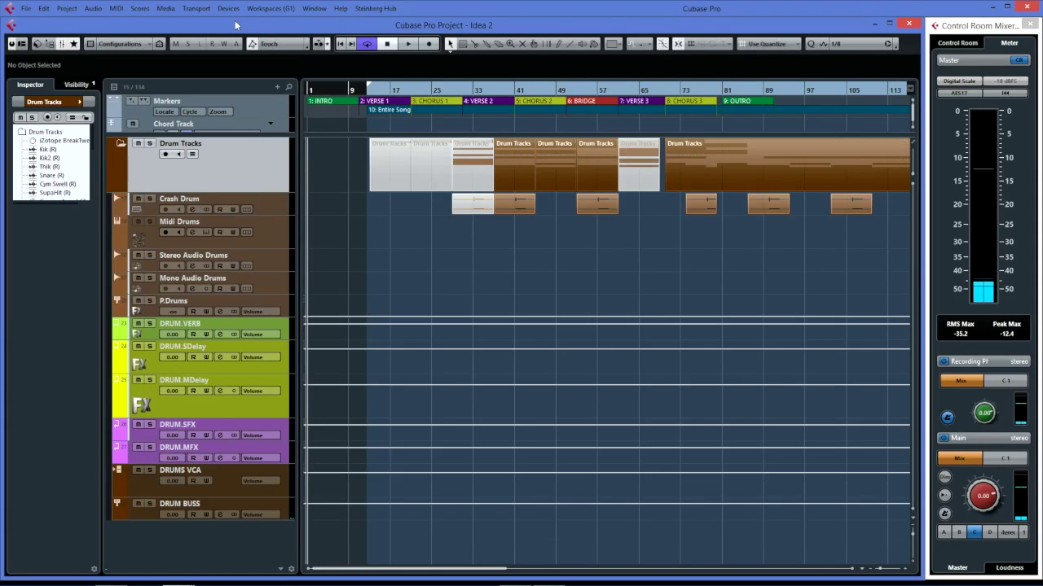
{"action": "key", "text": "ctrl+2"}
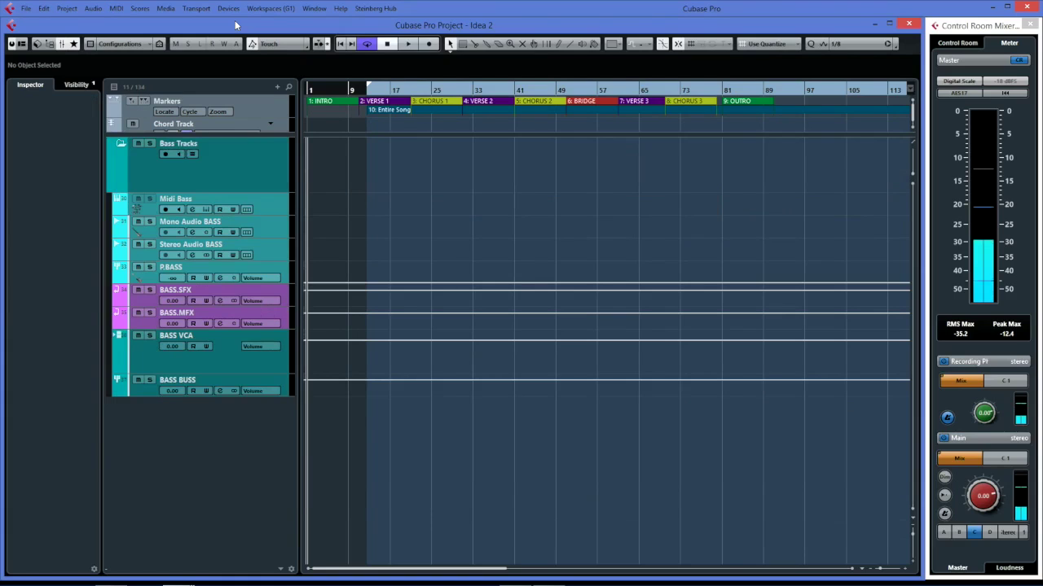
{"action": "key", "text": "ctrl+3"}
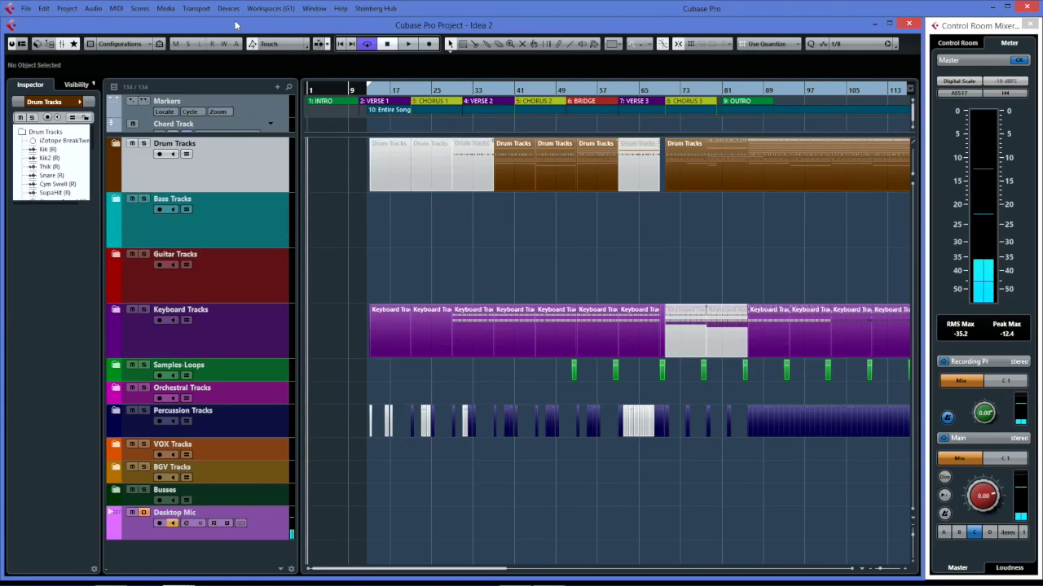
- Show the VCA and Buss views, return to all tracks, and make the Chord Track taller
{"action": "key", "text": "ctrl+1"}
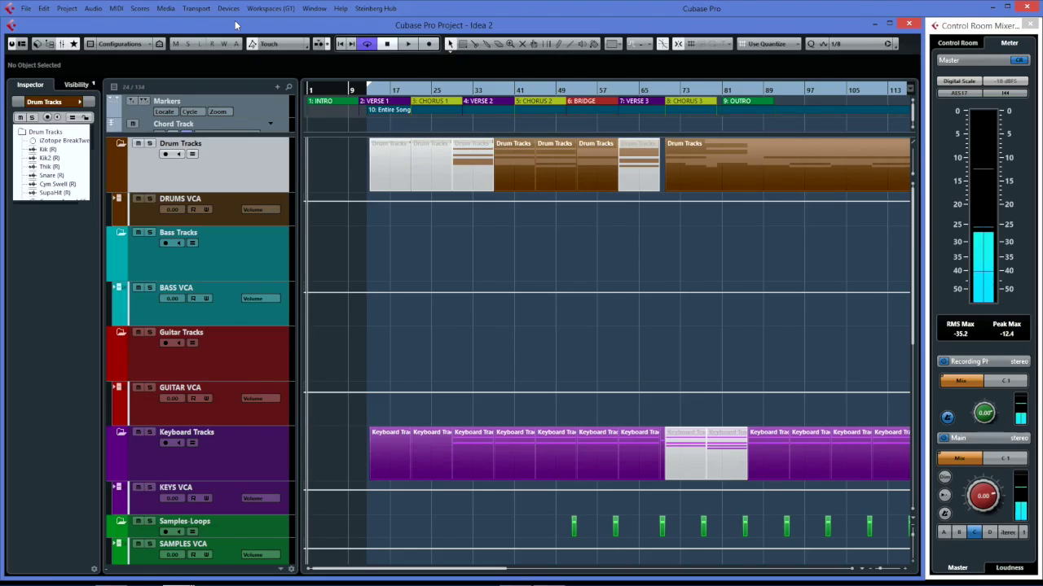
{"action": "key", "text": "ctrl+2"}
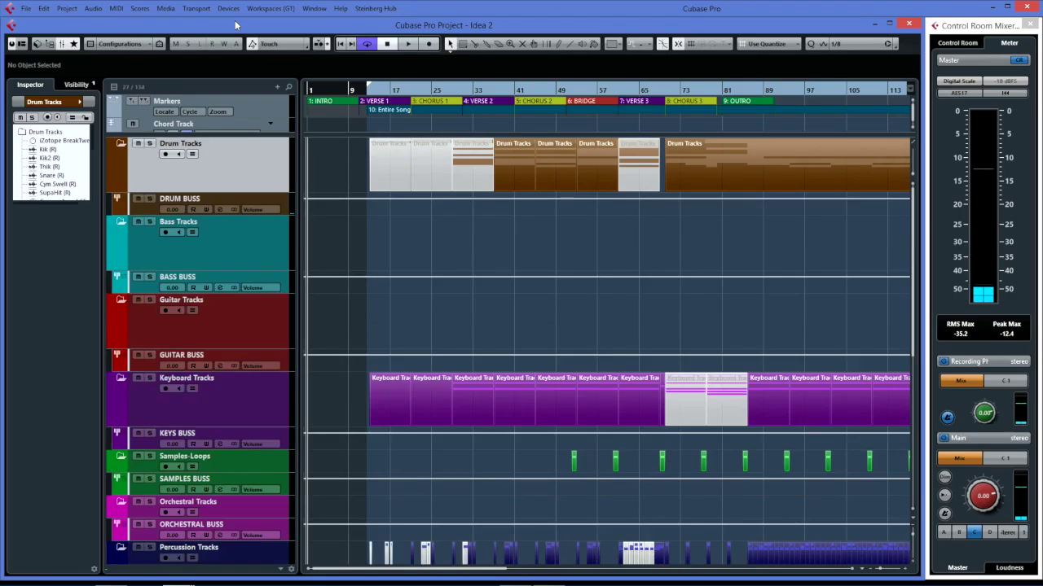
{"action": "key", "text": "ctrl+3"}
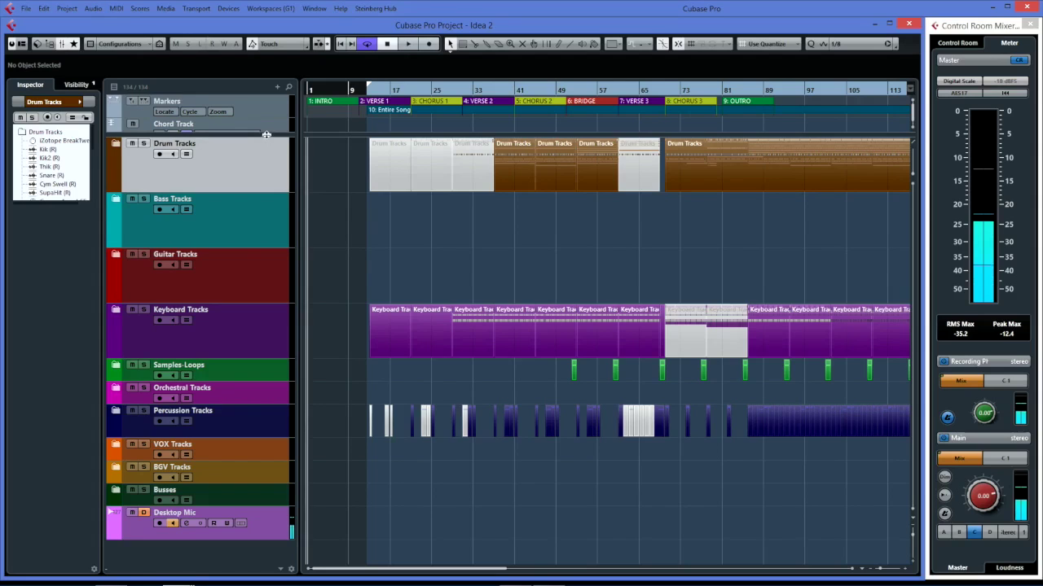
{"action": "left_click_drag", "start_coordinate": [266, 134], "coordinate": [290, 145]}
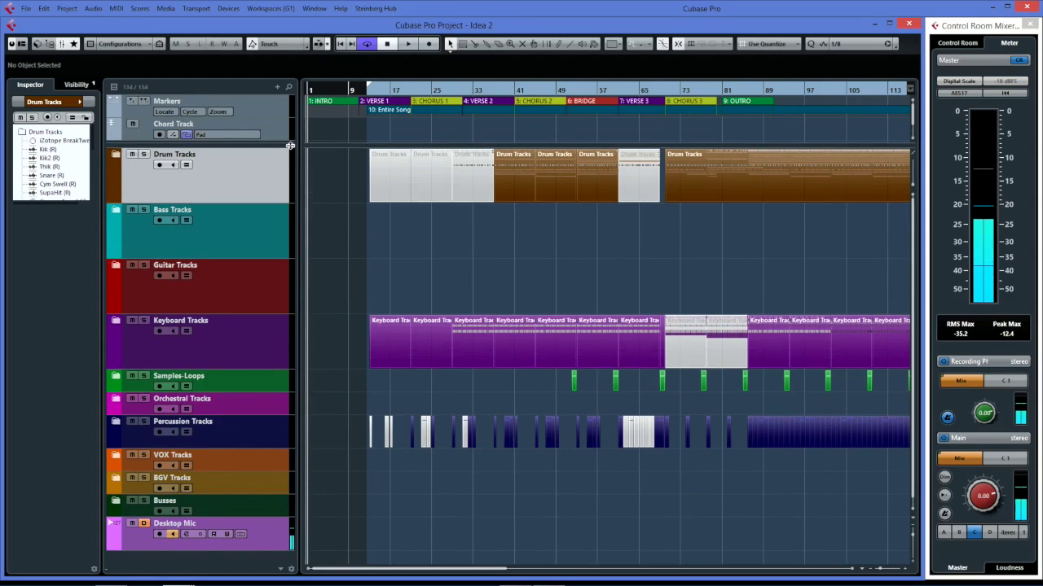